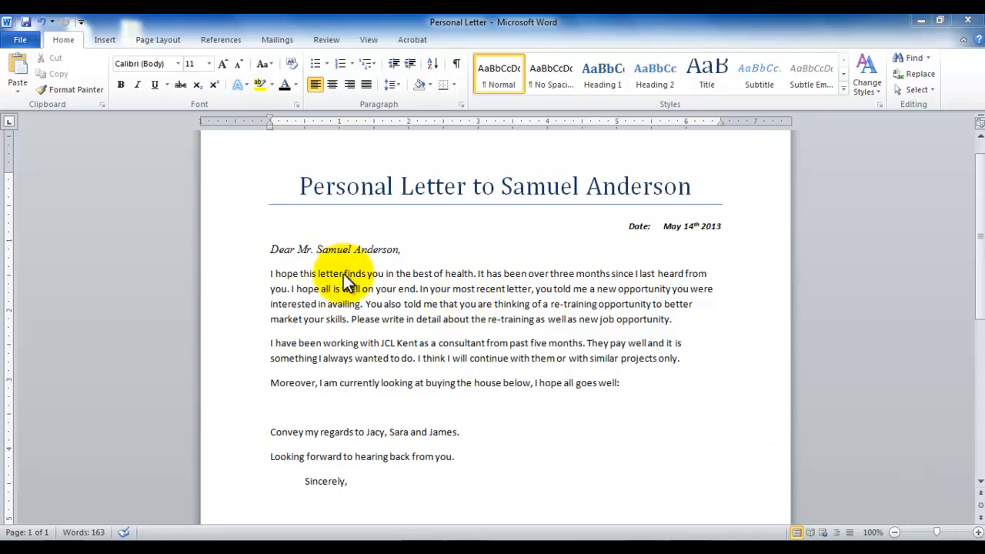
Indent the first lines of the "I hope this letter finds you" and "I have been working" paragraphs by one tab stop
click(271, 272)
click(270, 274)
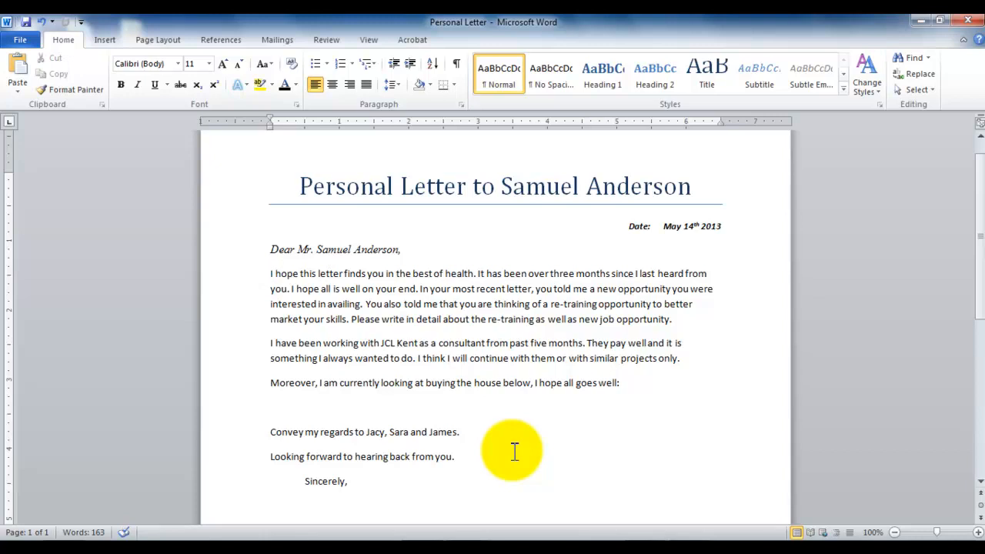
key(Tab)
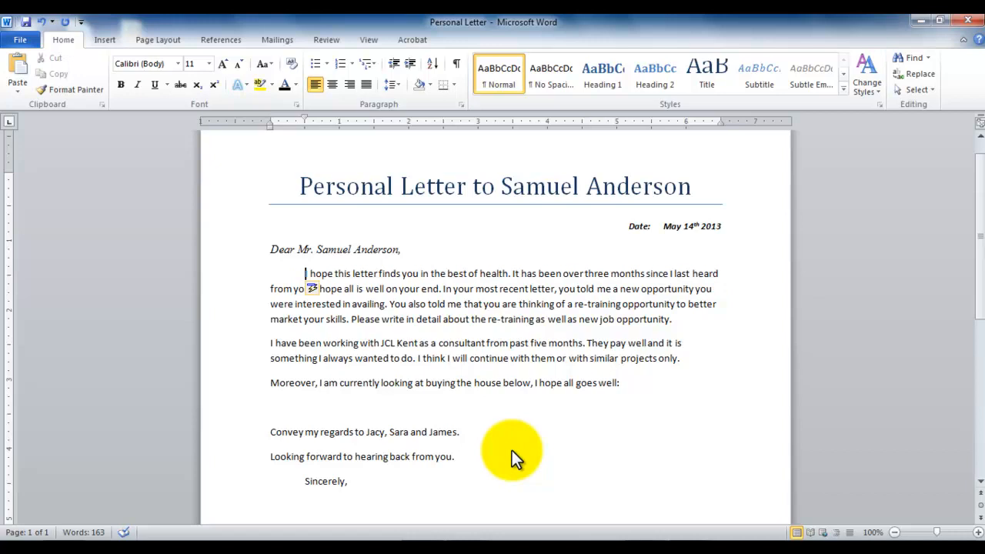
click(269, 343)
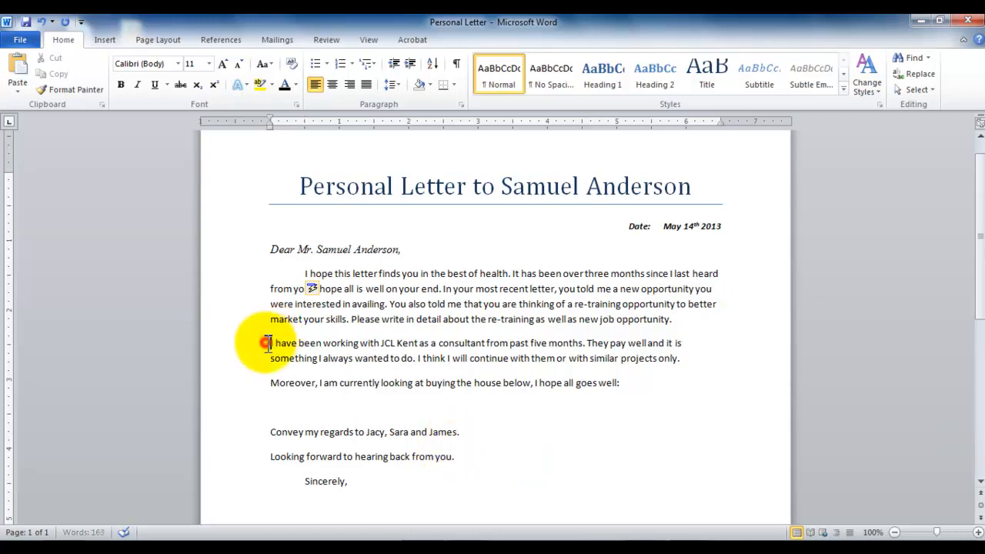
key(Tab)
Try first-line indents on the "Moreover", "Convey my regards" and "Looking forward" paragraphs
click(270, 380)
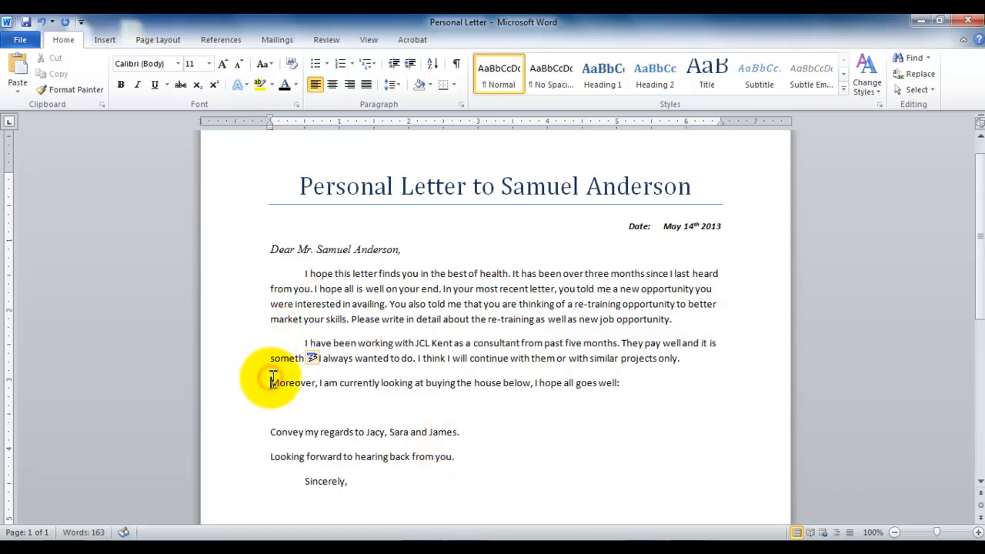
key(Tab)
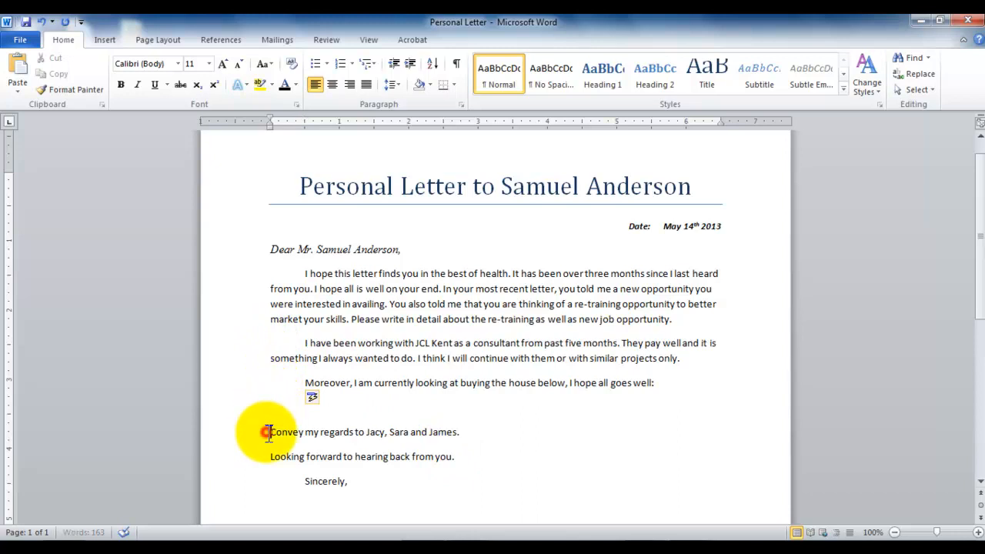
click(270, 432)
key(Tab)
click(269, 457)
key(Tab)
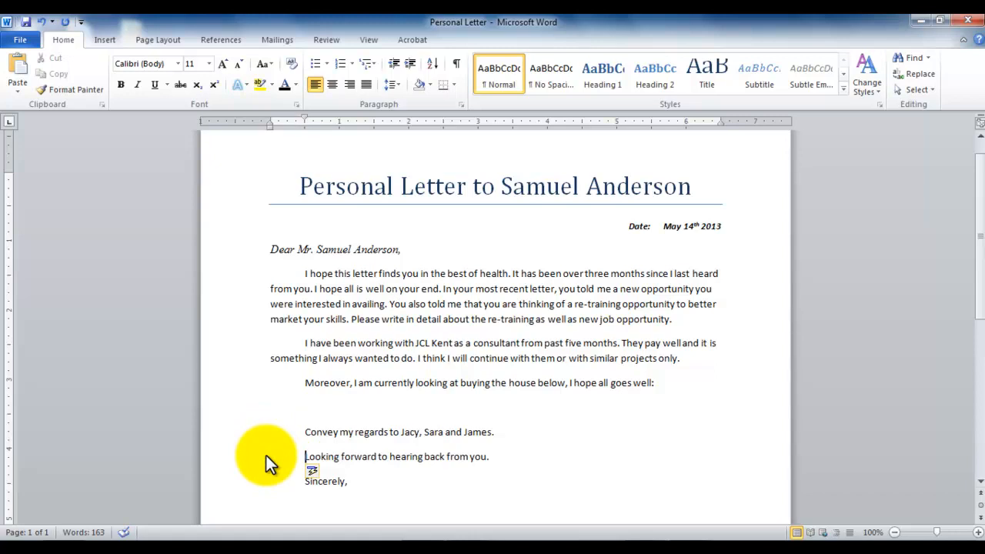
Remove the first-line indents from the "Moreover", "Convey my regards" and "Looking forward" paragraphs
click(306, 382)
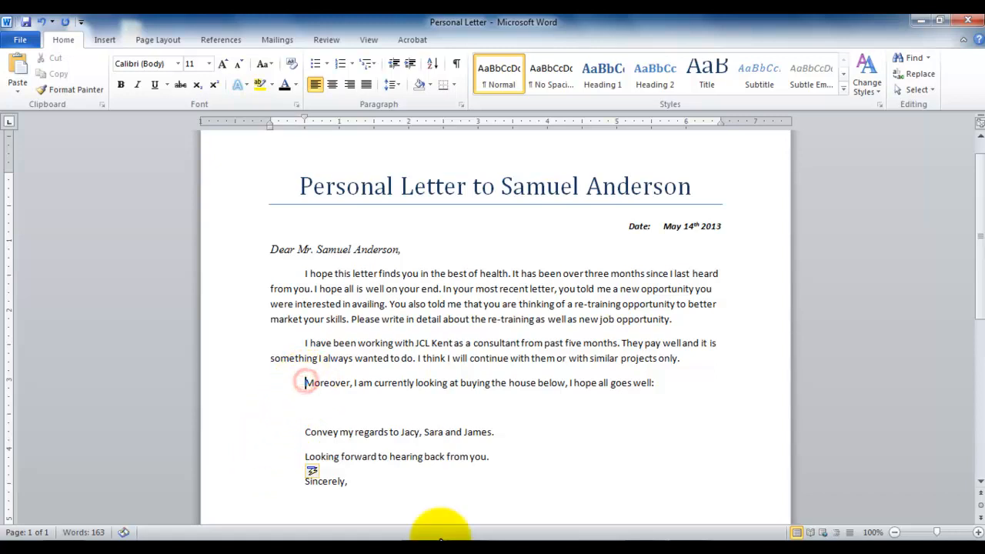
key(BackSpace)
key(Down)
key(Down)
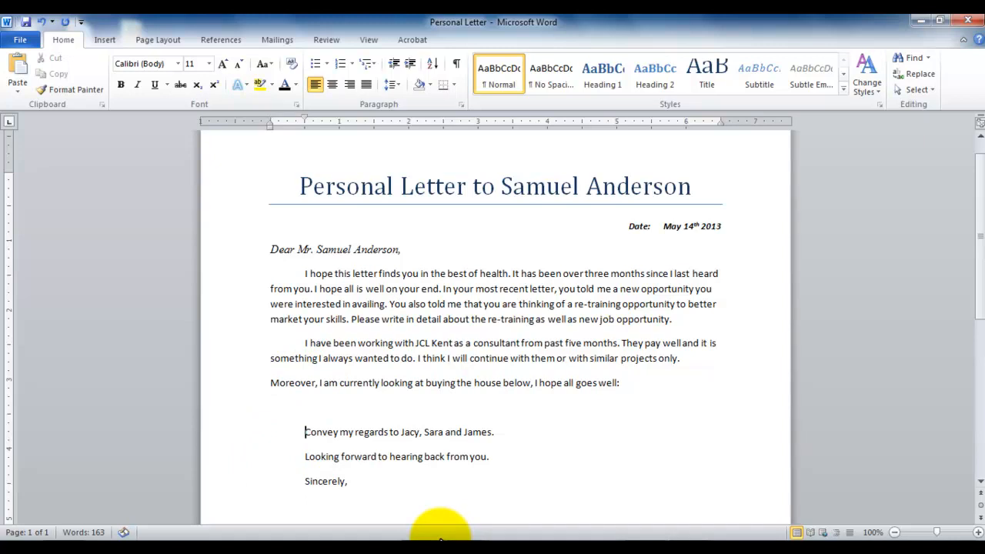
key(BackSpace)
key(Down)
key(BackSpace)
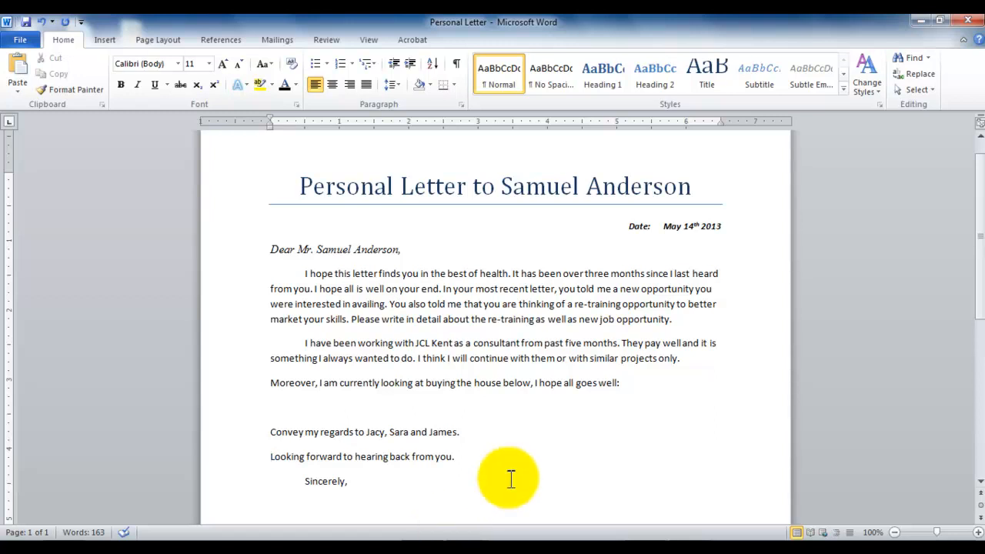
Set the line spacing of the first body paragraph to 2.0
drag(305, 273, 702, 327)
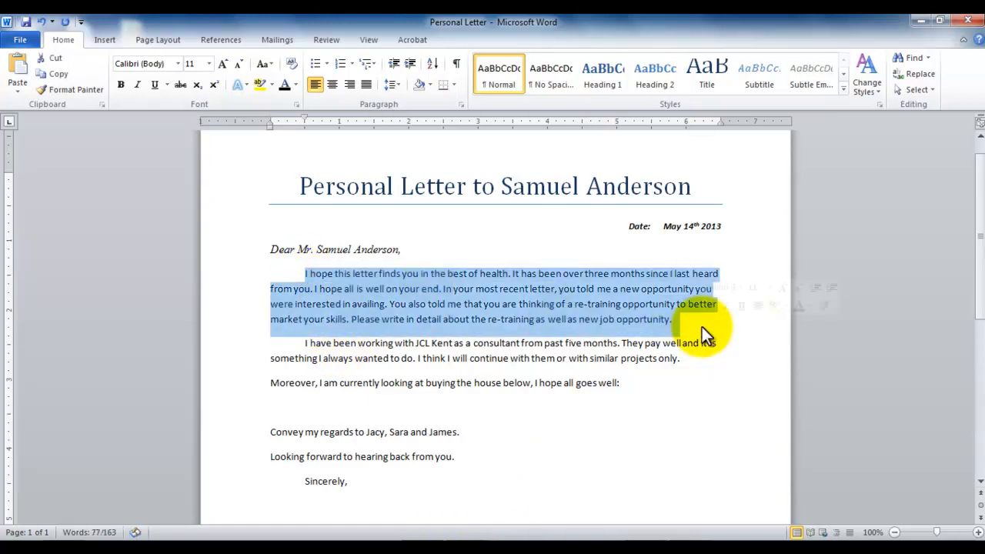
click(397, 82)
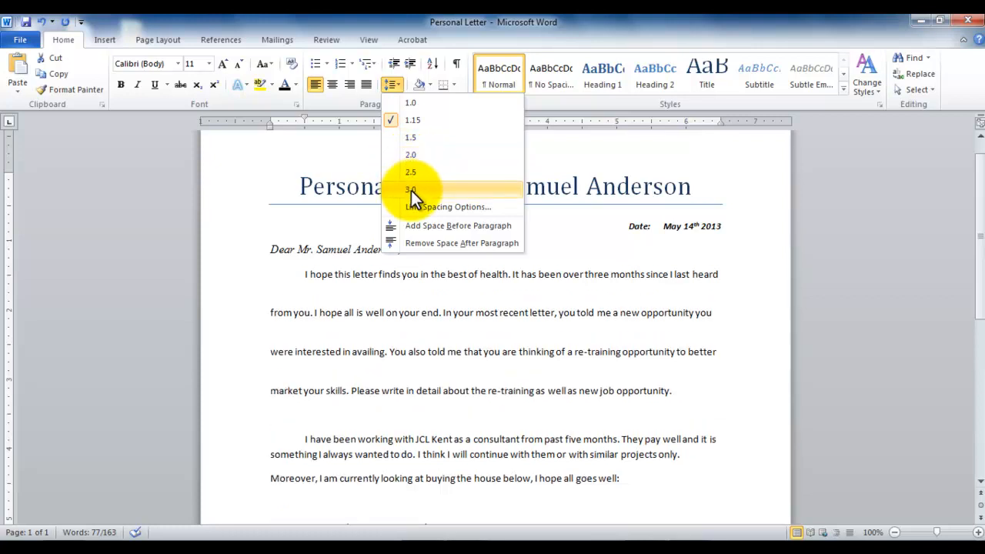
click(406, 156)
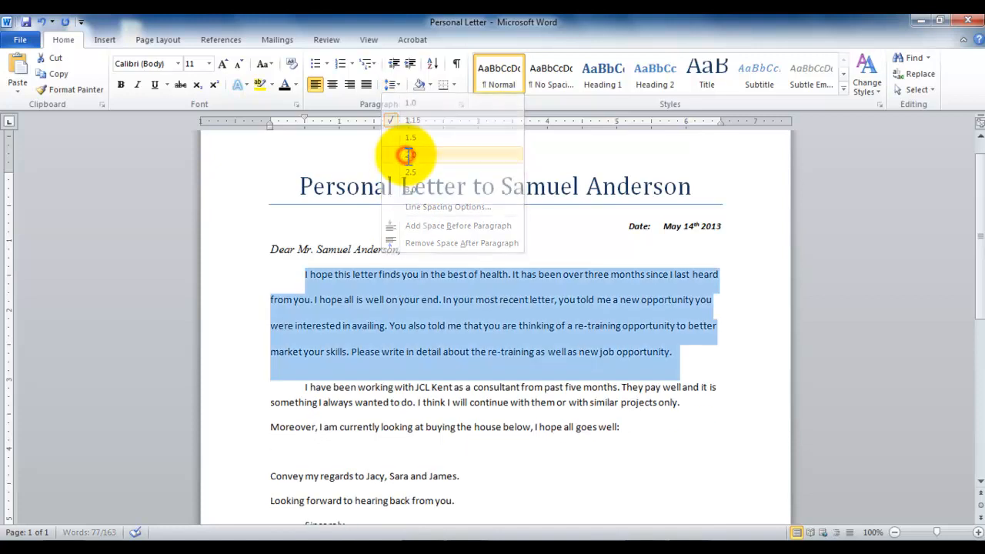
Try 2.0 line spacing on the text from "I have been working" through "Looking forward to hearing back from you", and undo it
drag(303, 388, 563, 499)
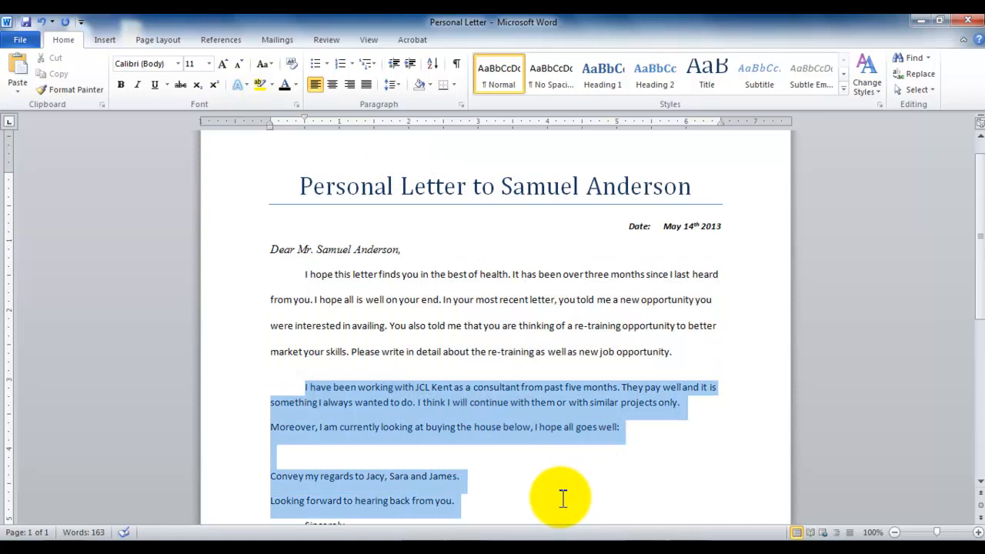
click(393, 85)
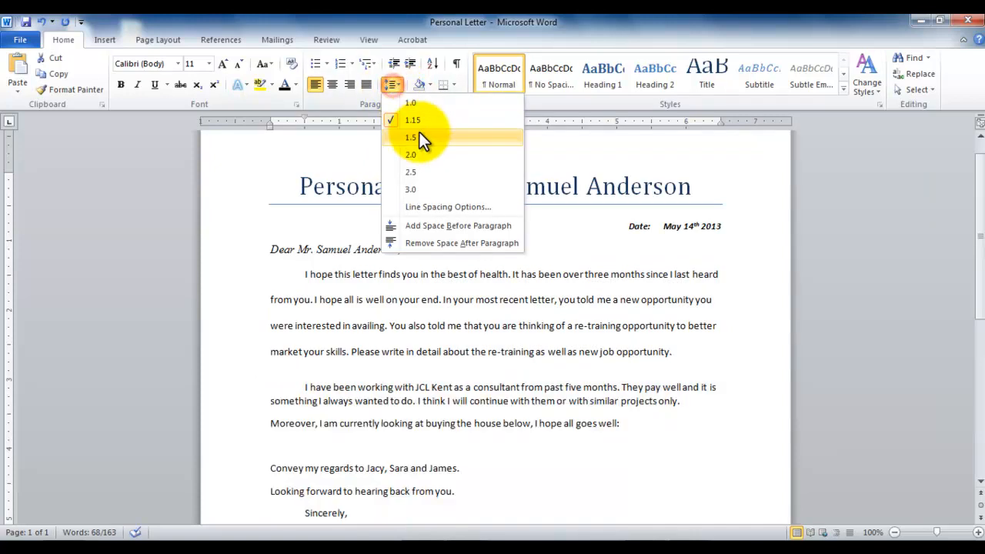
click(416, 154)
scroll(955, 350, down, 3)
click(341, 381)
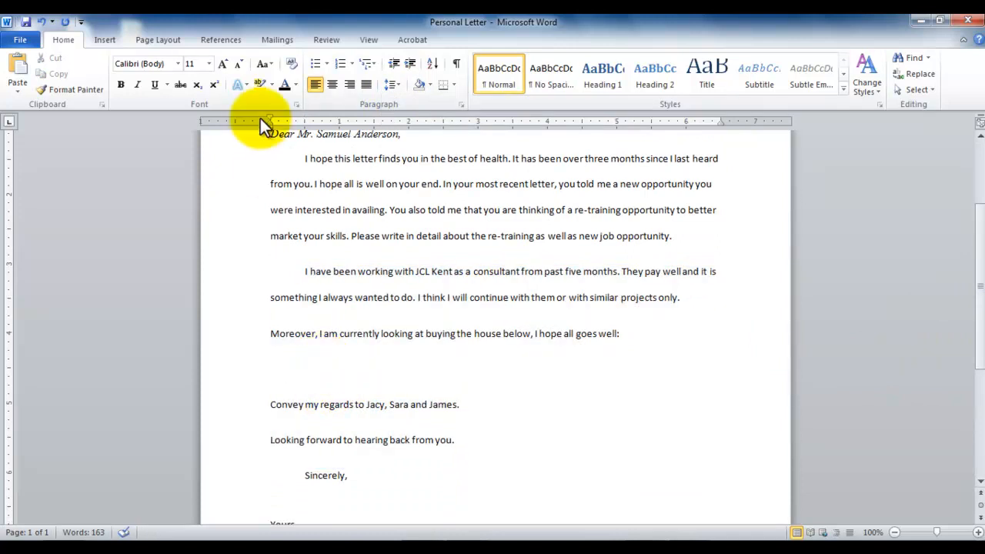
click(40, 20)
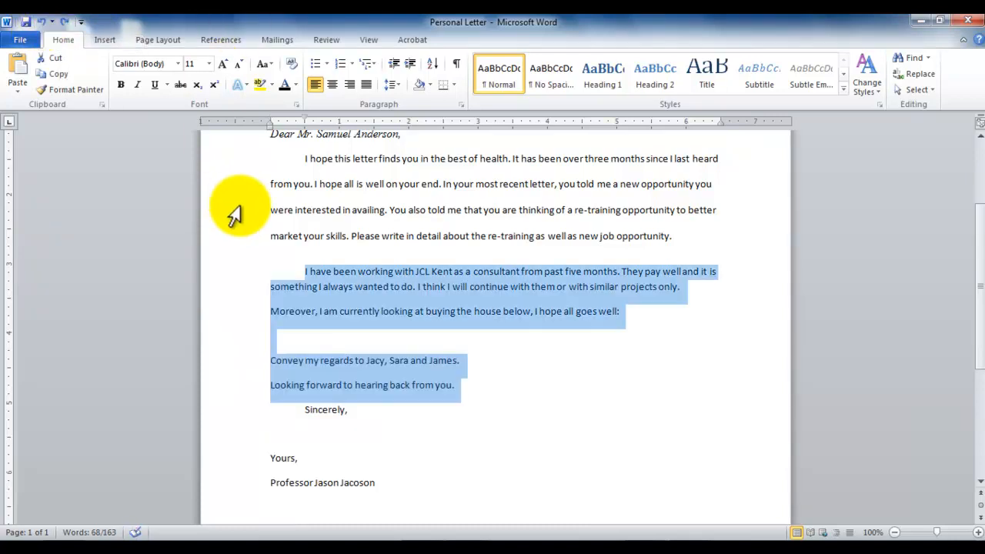
Set the line spacing of only the "I have been working" paragraph to 2.0
click(282, 244)
drag(306, 269, 713, 288)
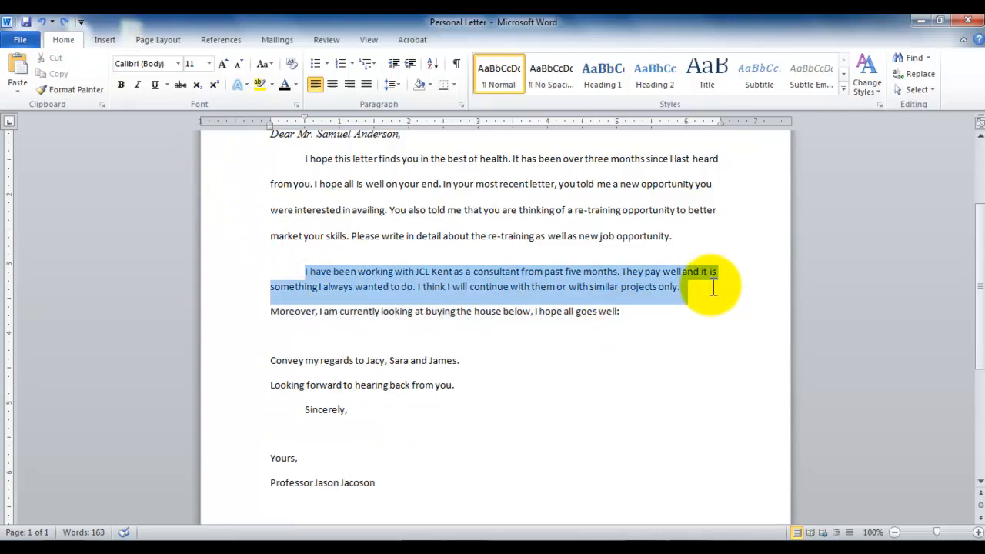
click(394, 85)
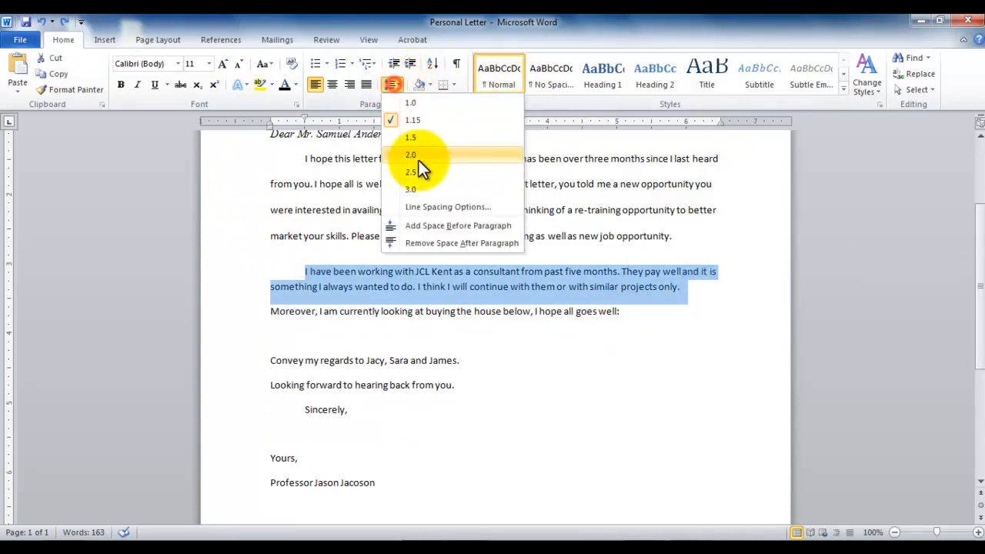
click(424, 163)
drag(266, 334, 643, 348)
click(353, 384)
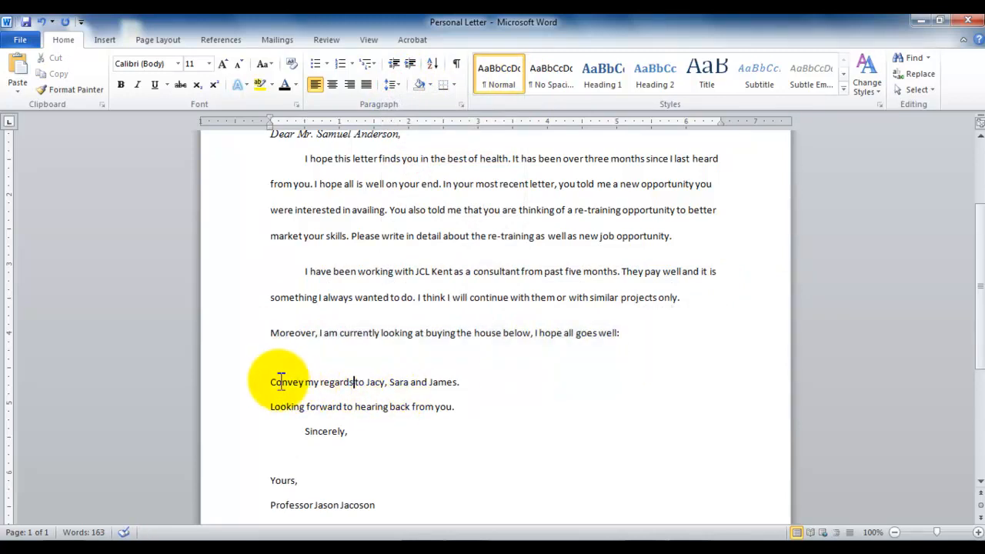
Set the spacing before the "Convey my regards" paragraph to 18 pt
drag(268, 381, 508, 393)
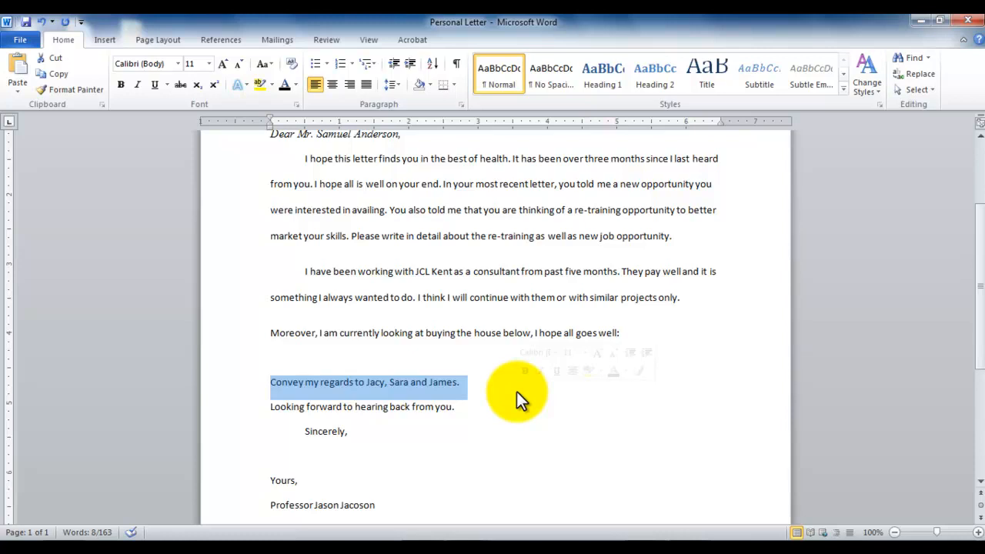
click(162, 40)
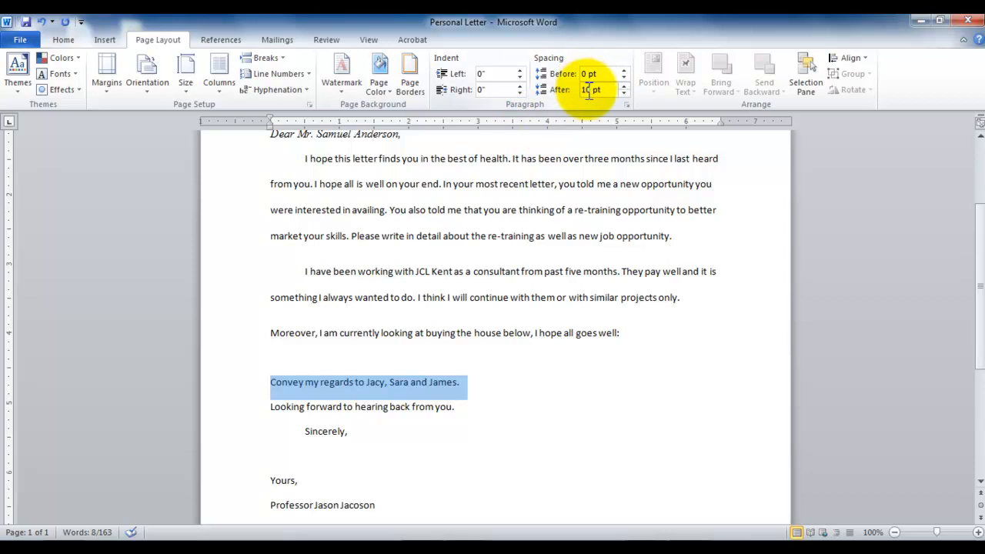
drag(587, 74, 577, 71)
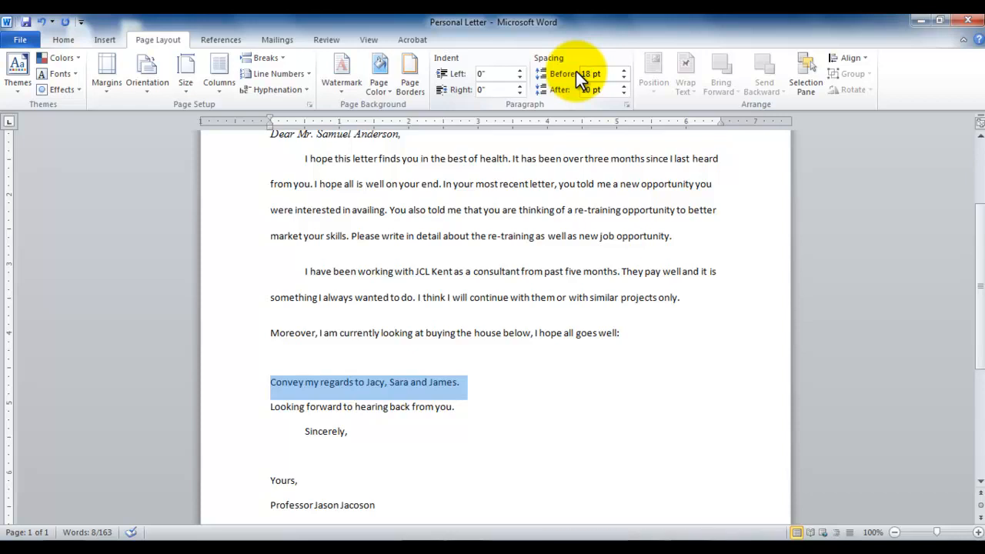
text(18)
key(Return)
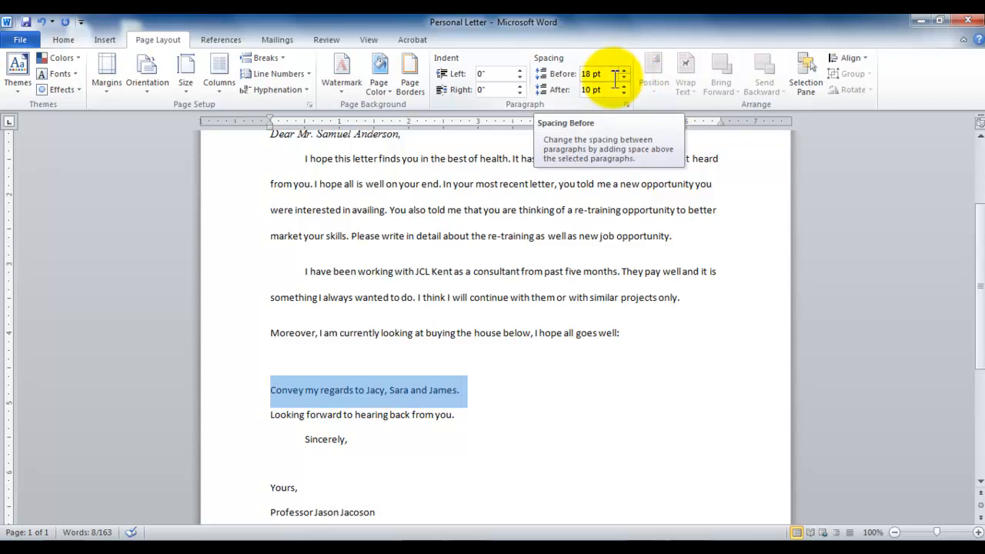
Set the spacing after the "Convey my regards" paragraph to 0 pt
click(599, 90)
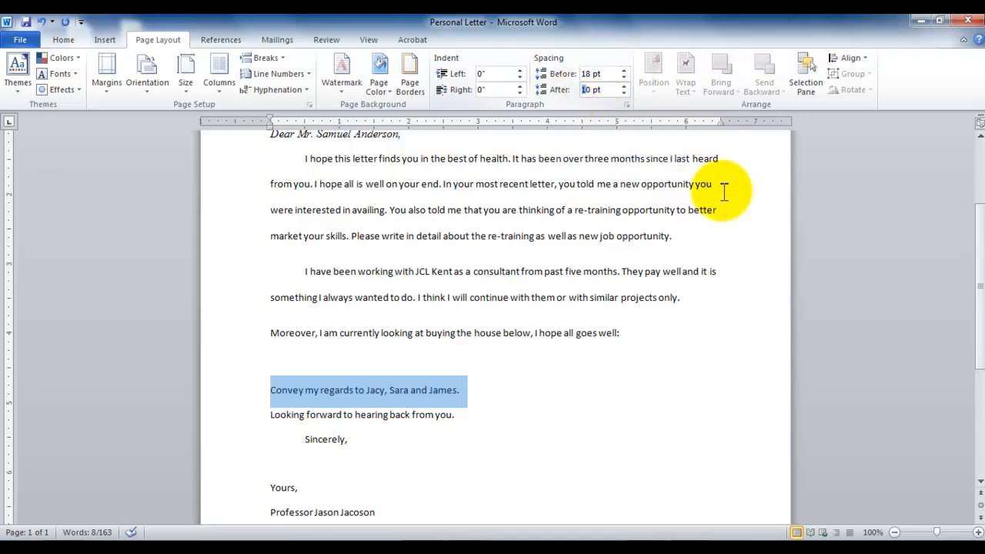
text(5)
key(Return)
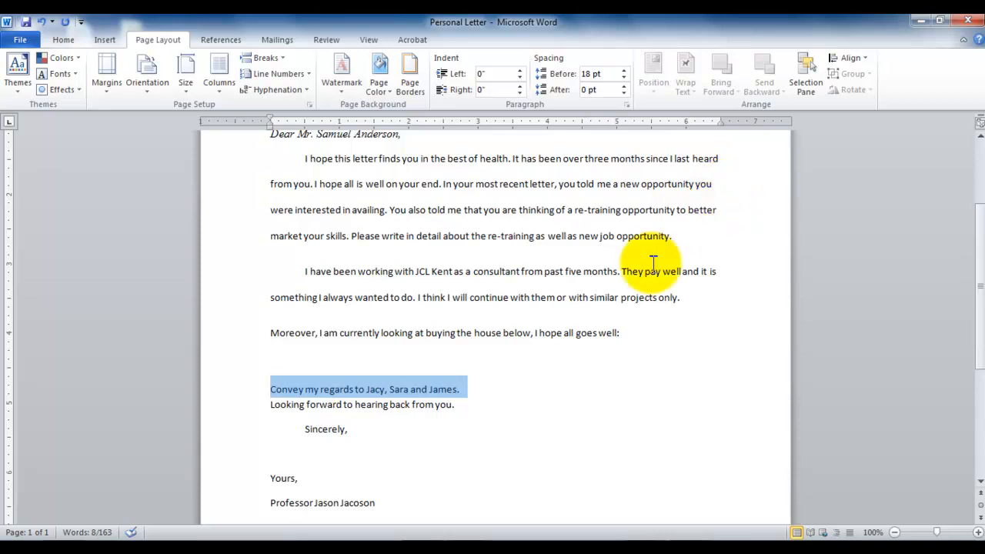
Place the insertion point on the empty line below the "Moreover" paragraph and open the Clip Art search
click(439, 358)
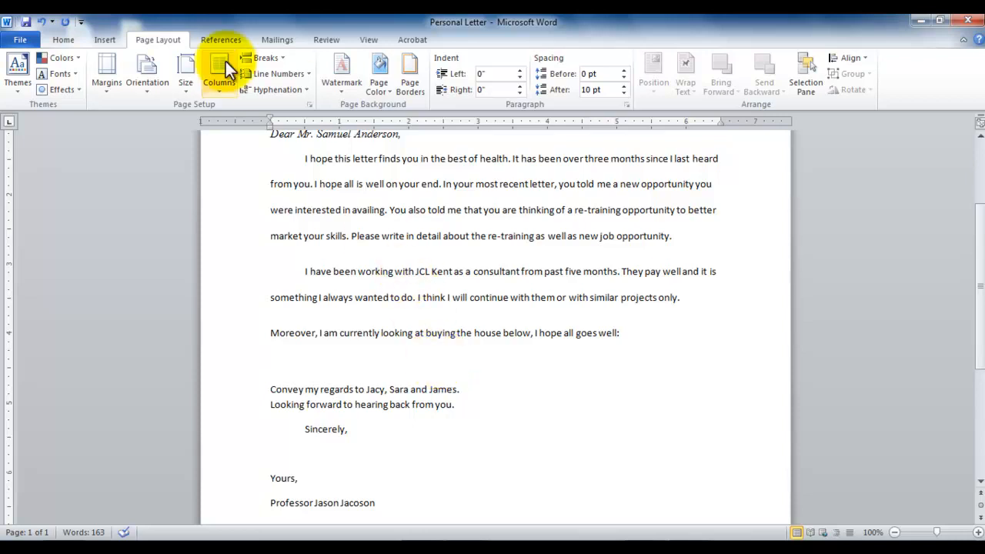
click(114, 40)
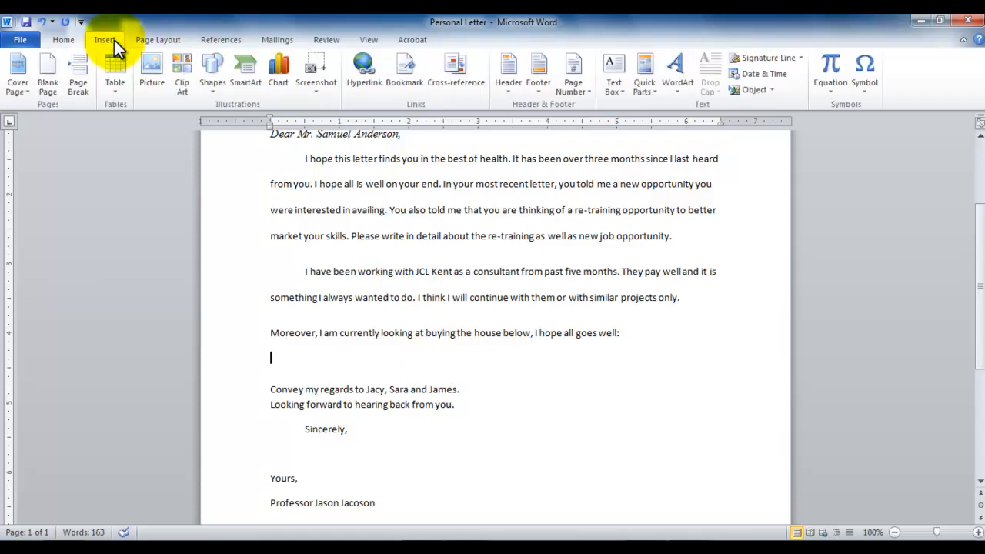
click(179, 69)
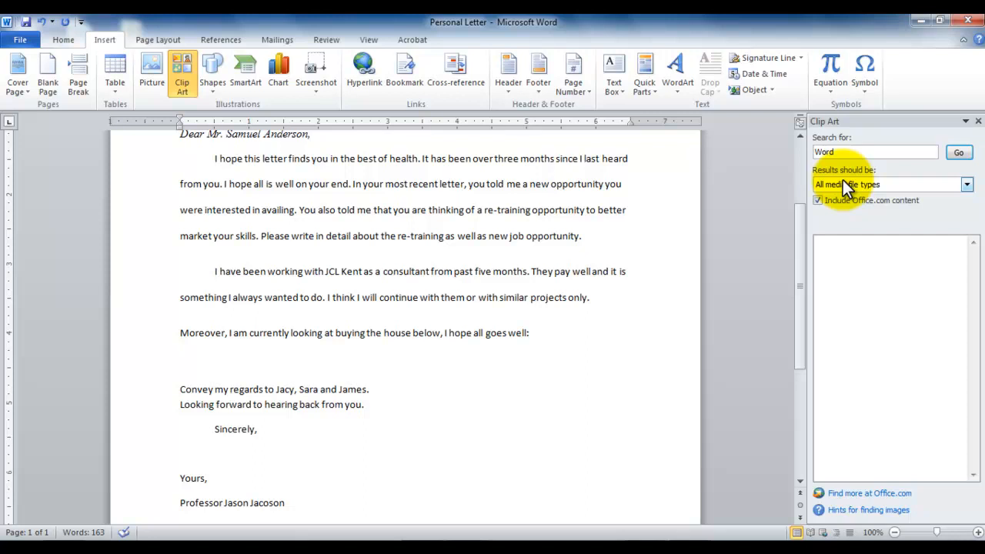
Limit the clip art results to photographs, excluding illustrations, videos and audio
click(967, 186)
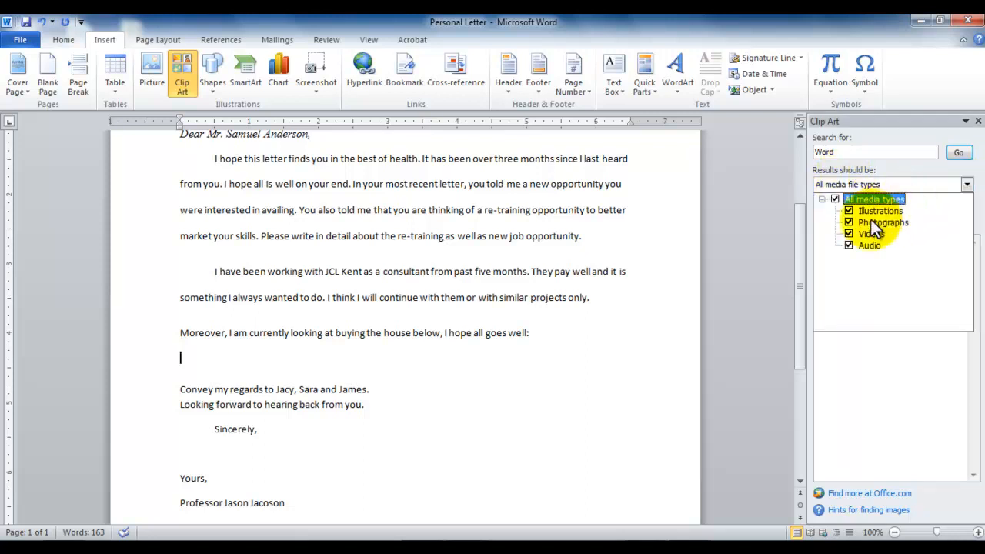
click(847, 245)
click(847, 234)
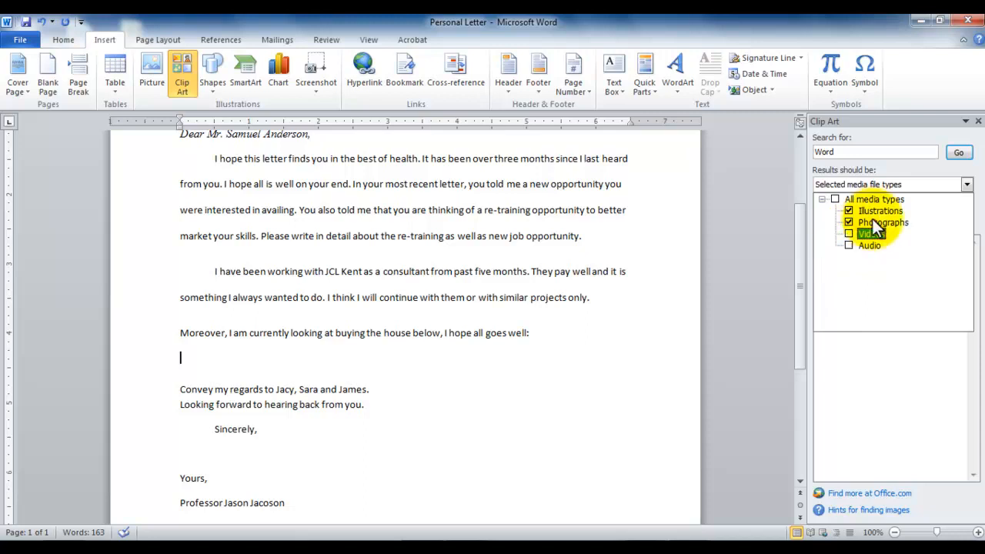
click(848, 210)
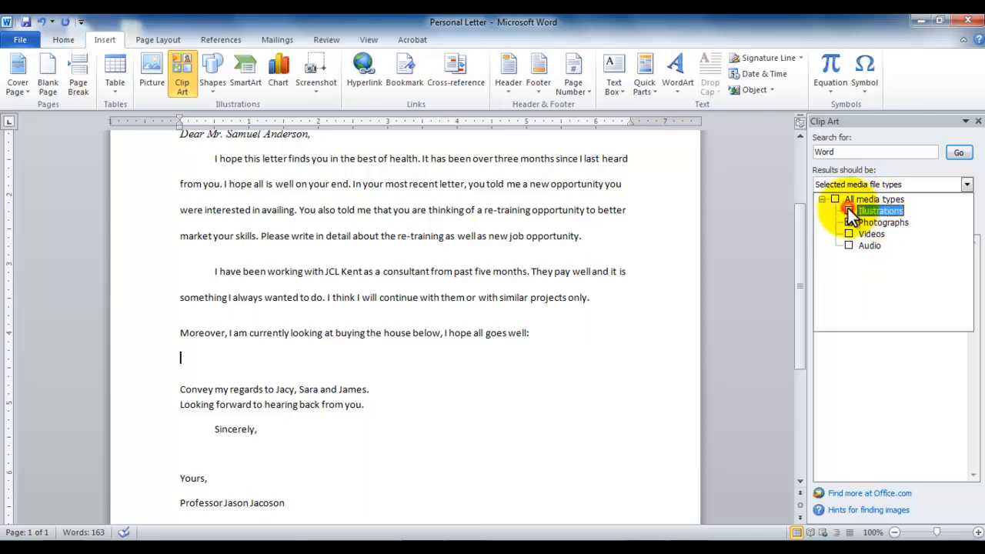
click(921, 166)
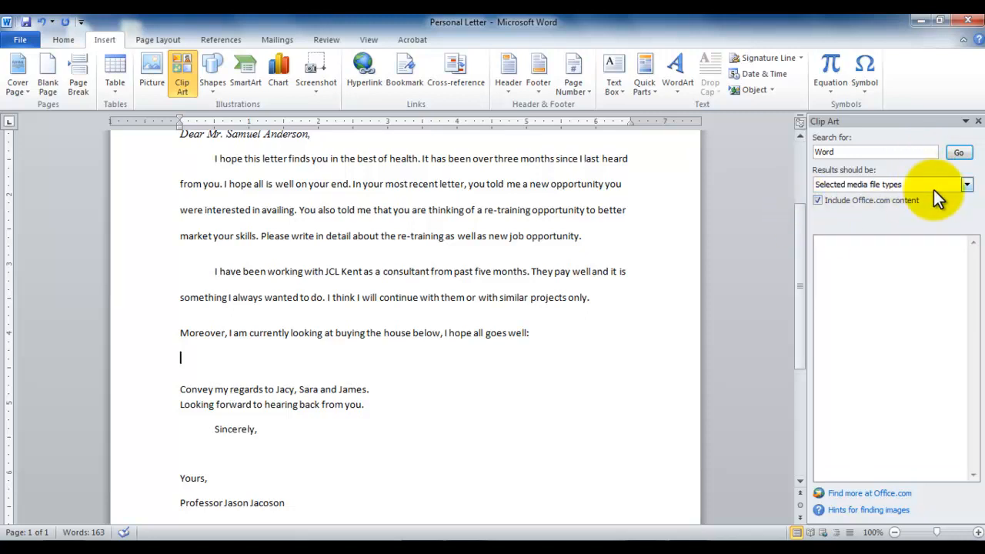
Search the clip art for House
double_click(824, 150)
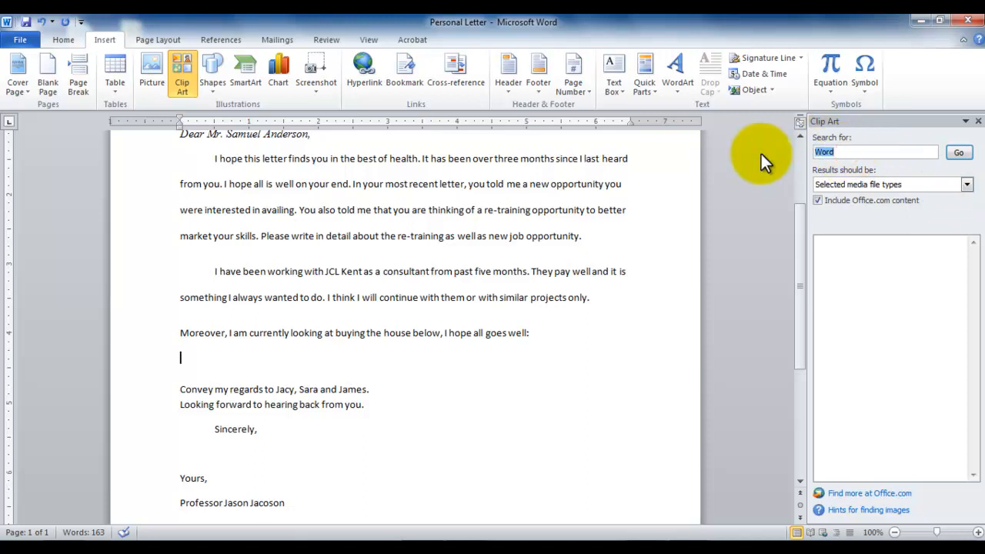
text(House)
key(Return)
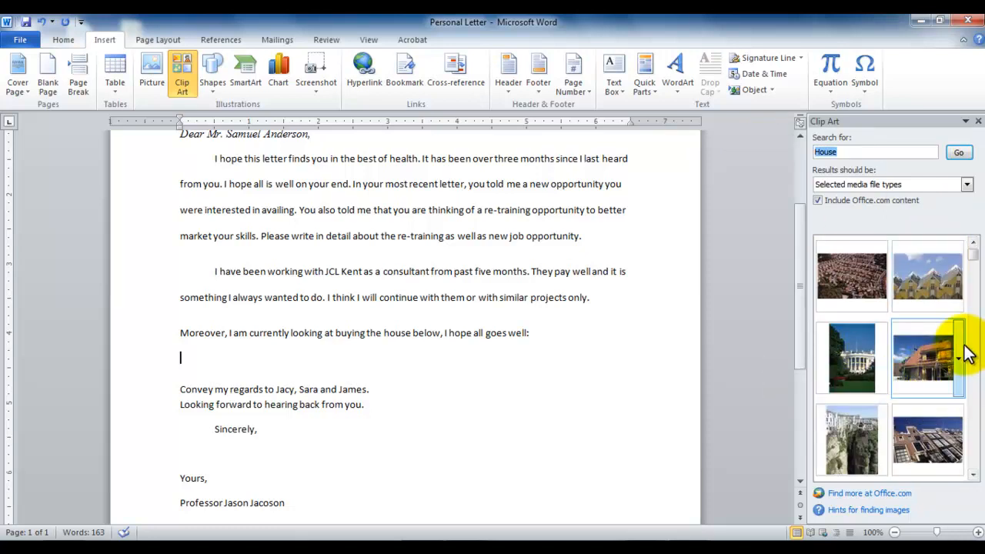
mouse_move(962, 350)
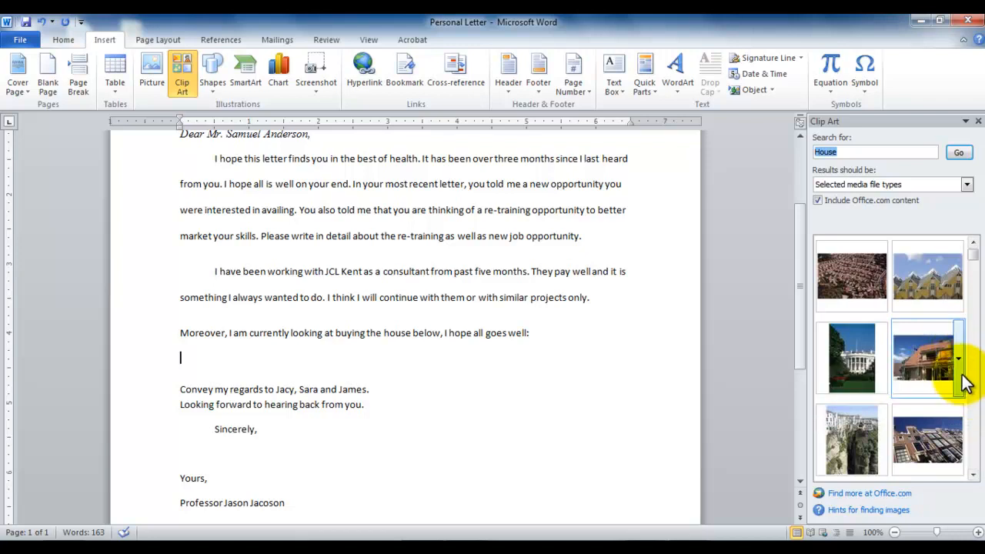
Preview the properties of the house-under-construction photo and compare it with the neighbouring clip art result
click(962, 378)
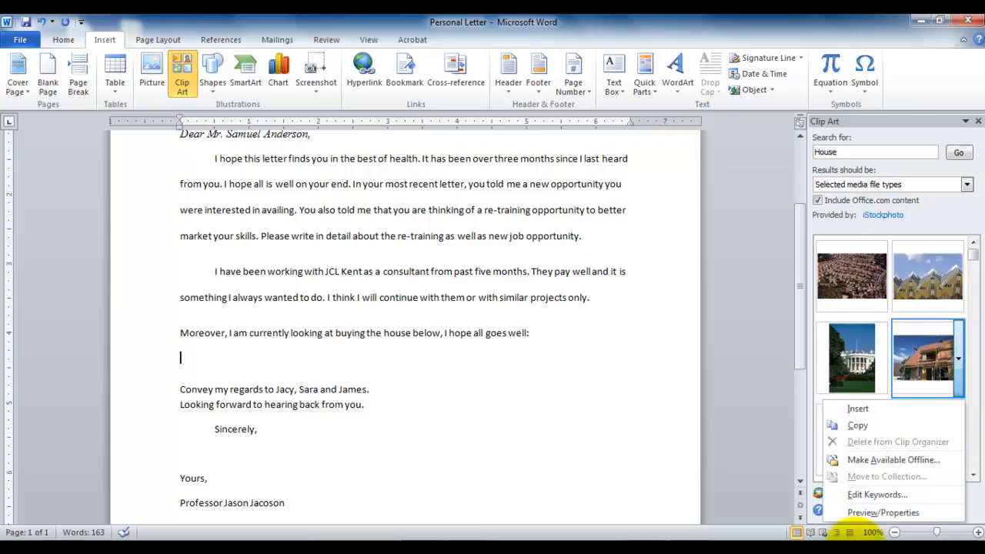
click(877, 512)
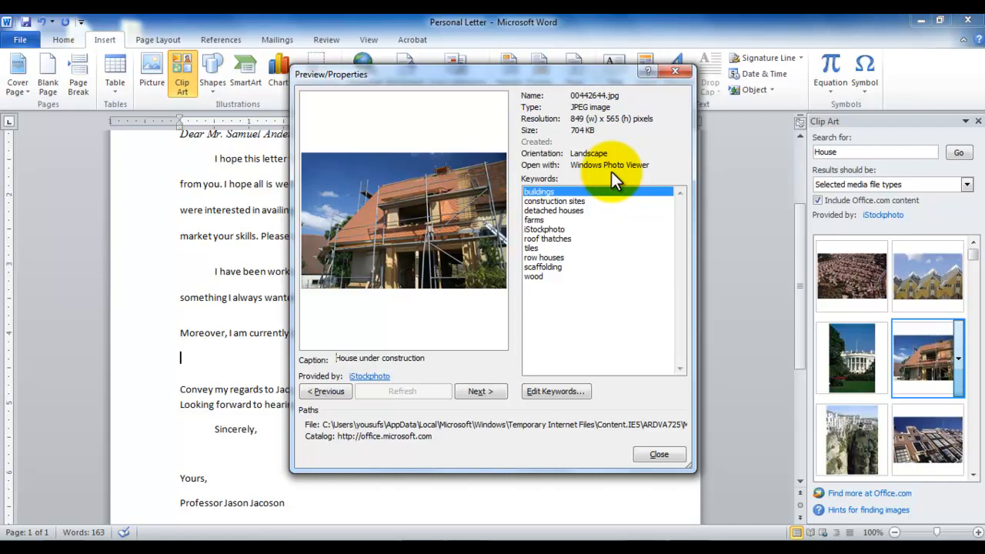
click(476, 393)
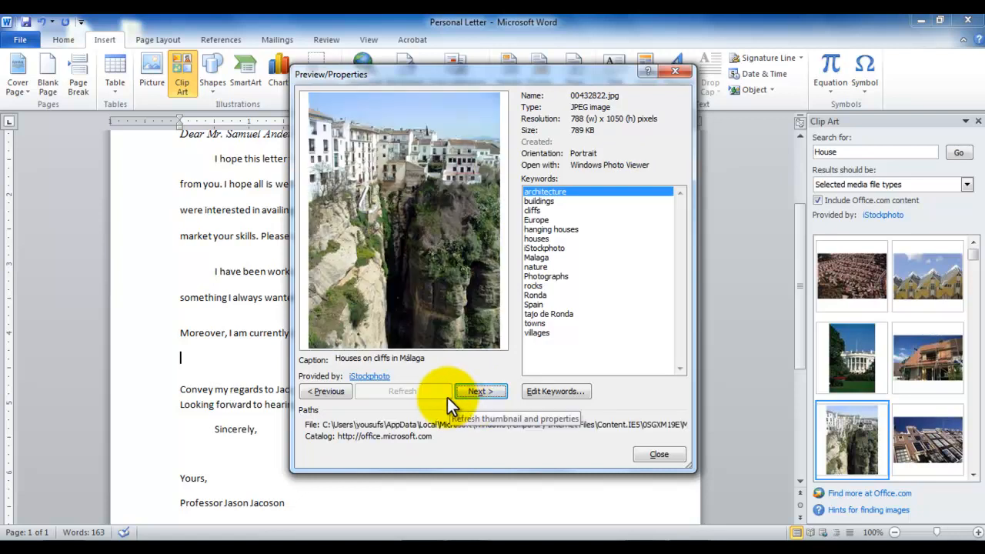
click(333, 391)
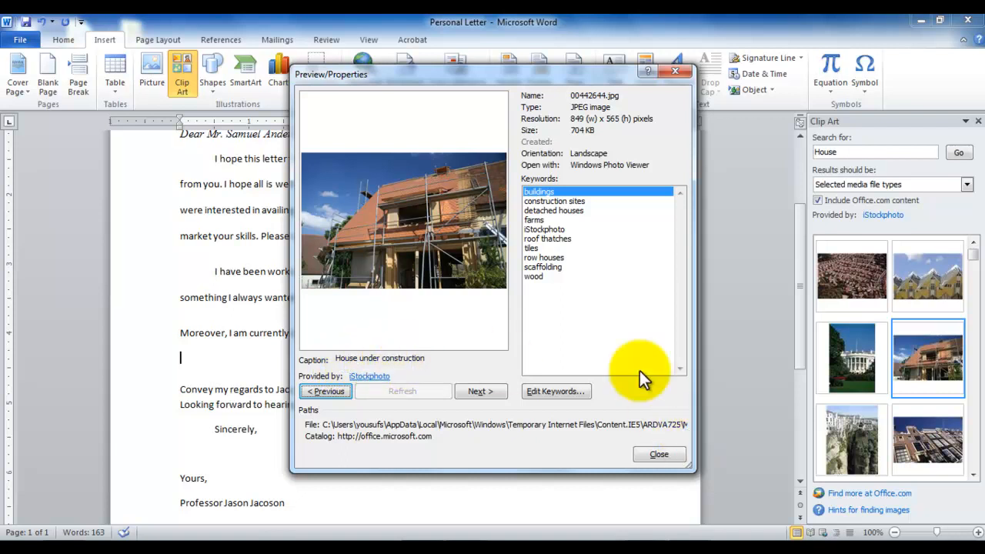
click(655, 453)
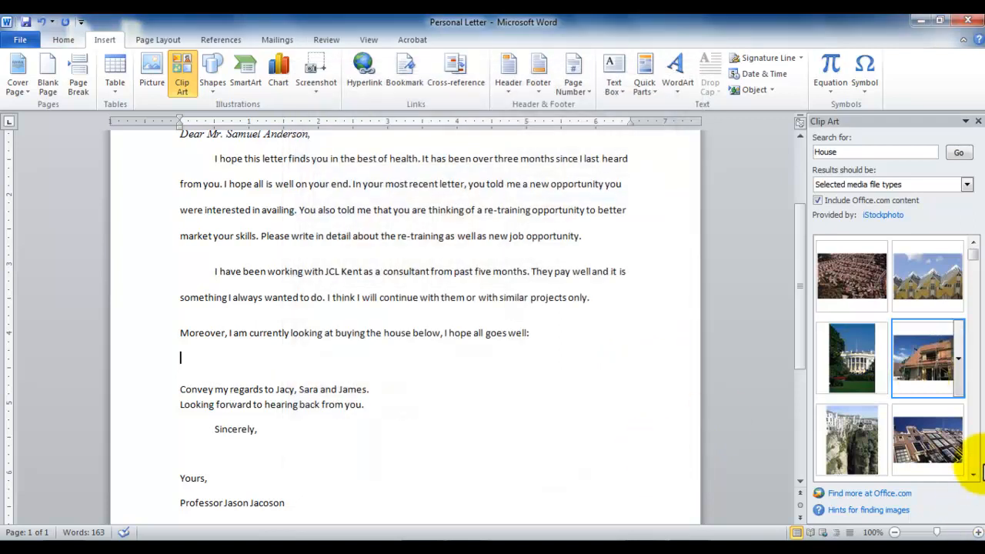
Preview the house exterior photo with the arched entrance and insert it on the empty line below the "Moreover" paragraph
click(974, 474)
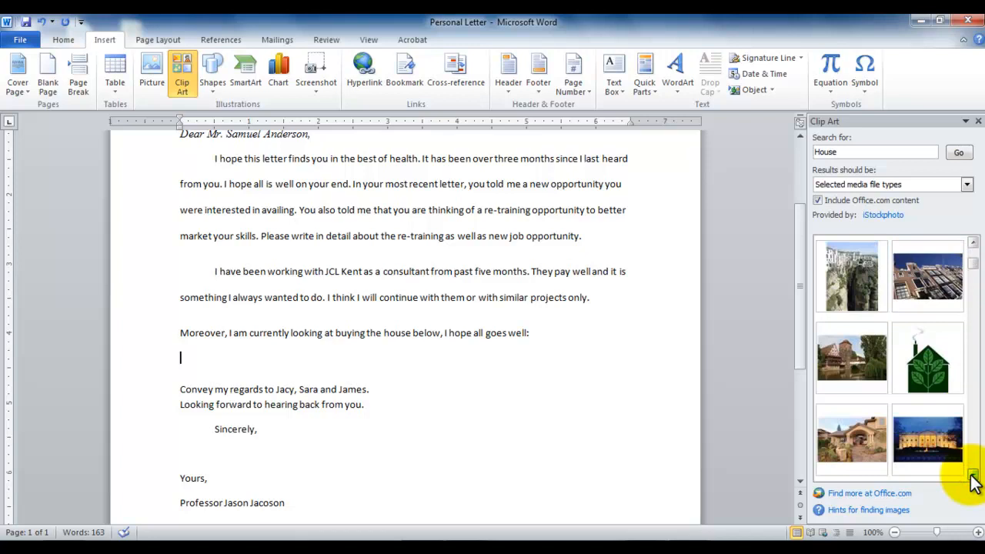
click(883, 445)
click(825, 392)
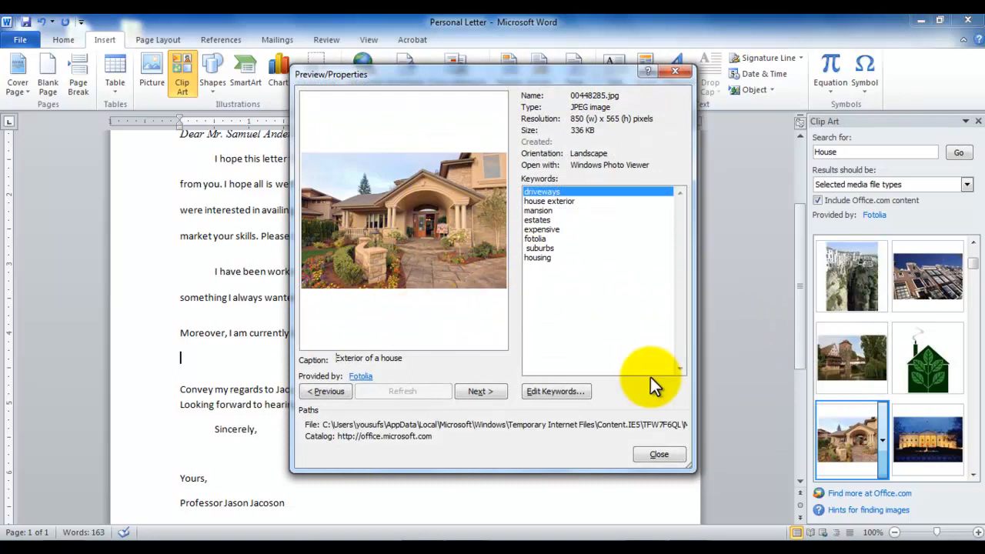
click(661, 452)
click(854, 434)
drag(853, 433, 426, 403)
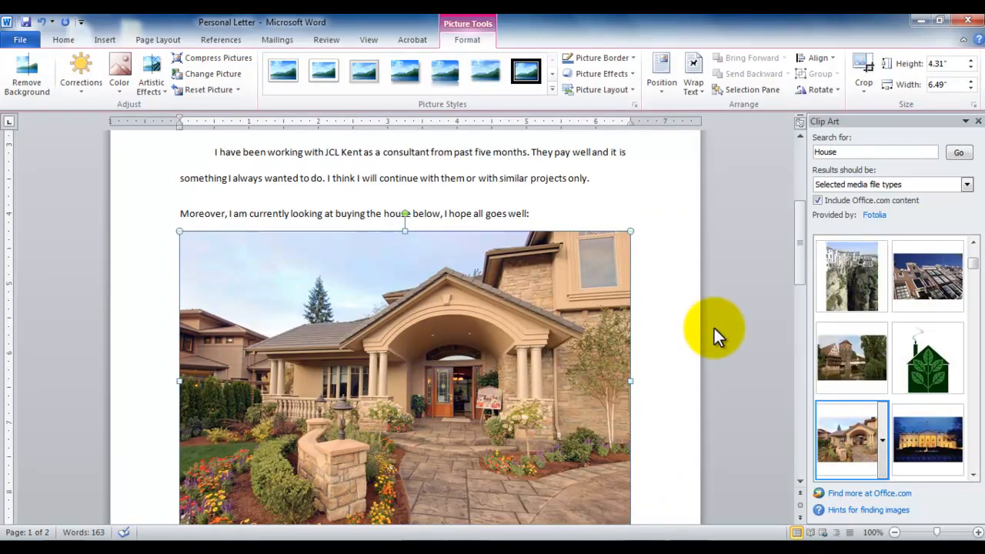
Try width-only, height-only and proportional resizing of the house photo, undoing each change
mouse_move(797, 255)
mouse_down()
mouse_move(806, 335)
mouse_move(817, 216)
mouse_move(812, 277)
mouse_move(807, 261)
mouse_move(809, 270)
mouse_up()
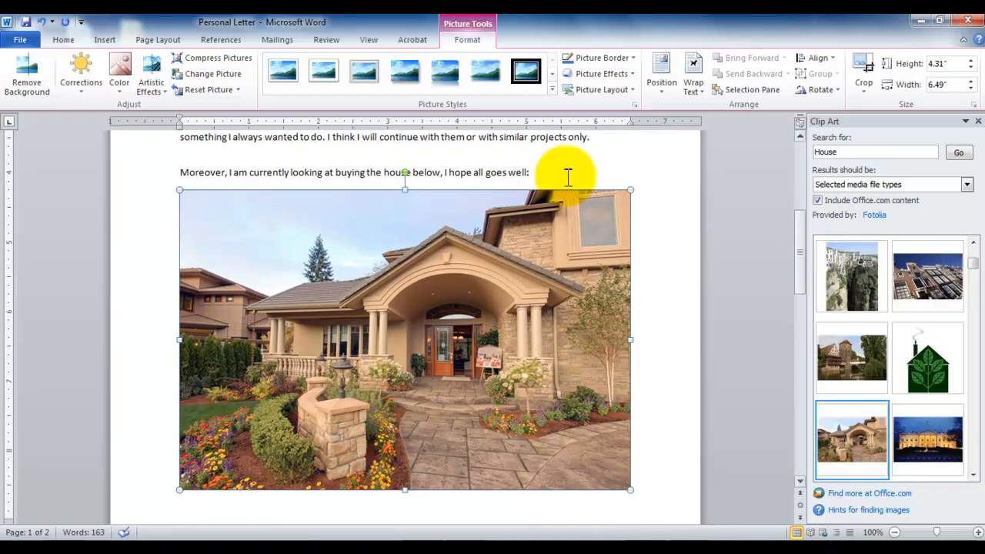
click(796, 276)
drag(796, 276, 794, 282)
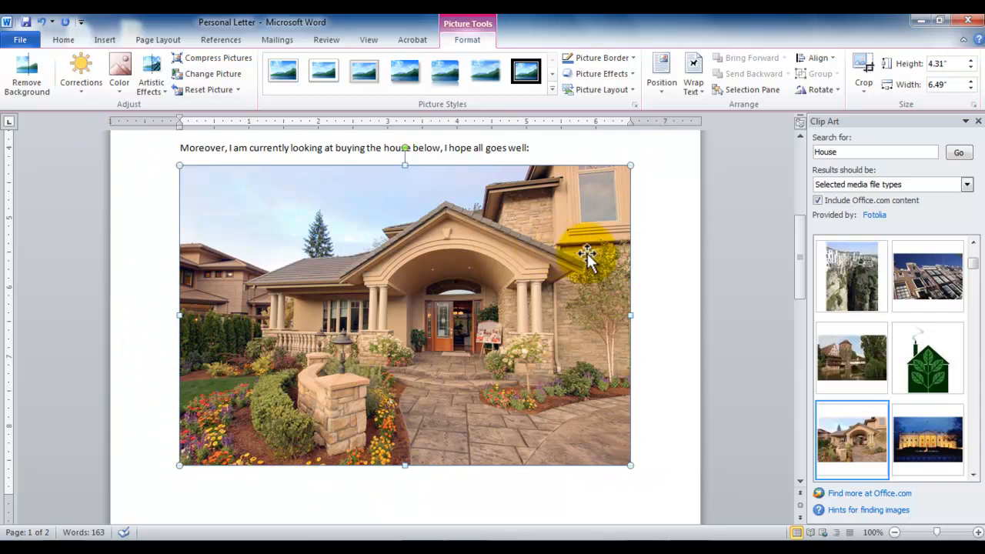
drag(630, 315, 483, 316)
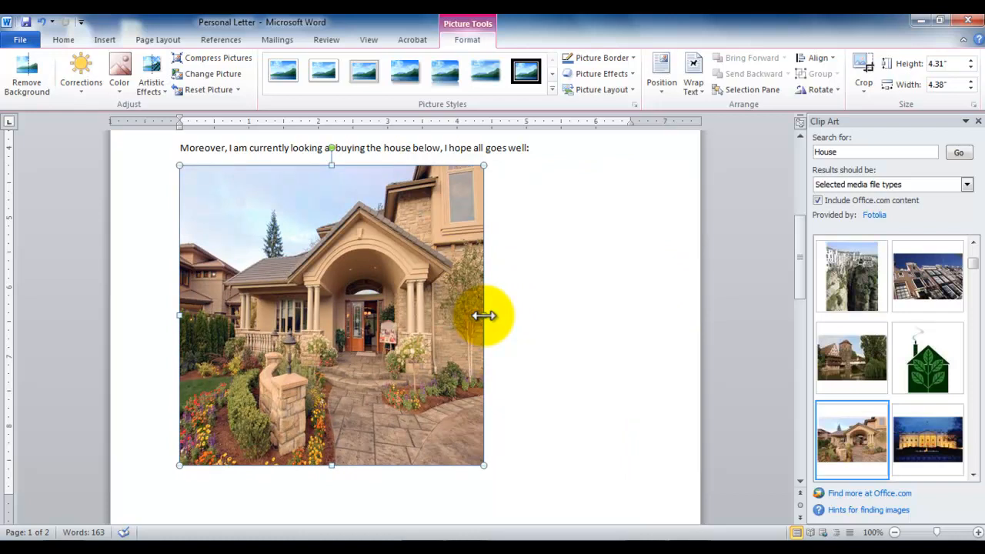
key(ctrl+z)
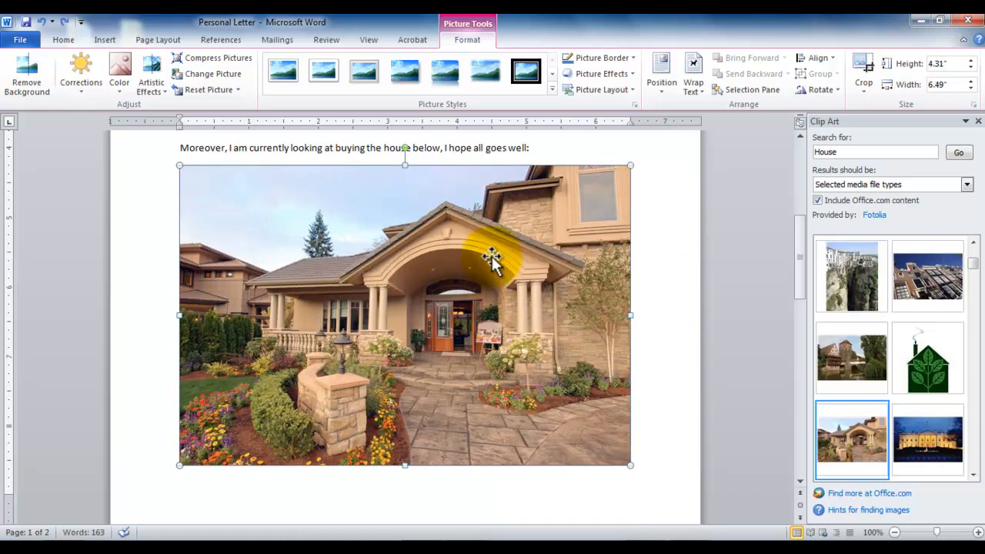
drag(405, 166, 404, 312)
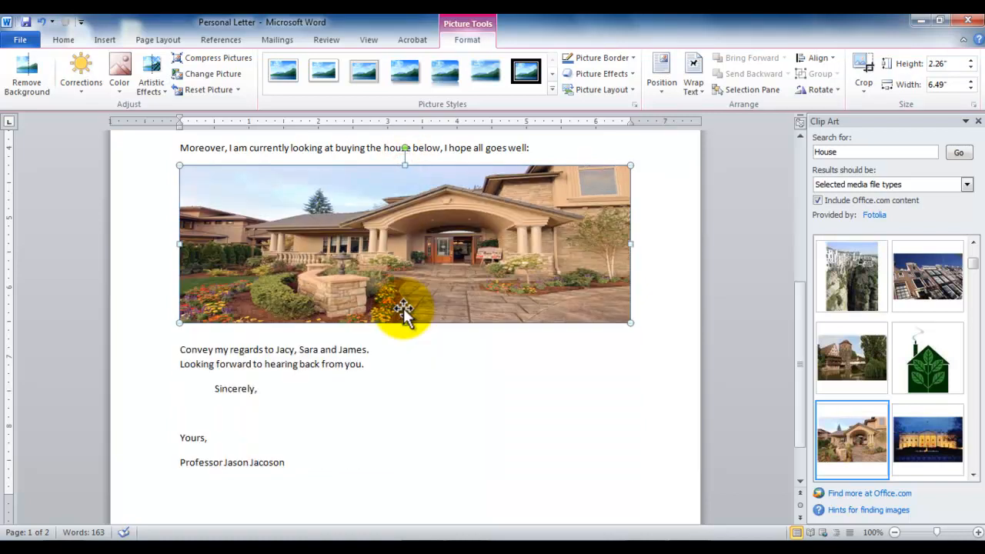
key(ctrl+z)
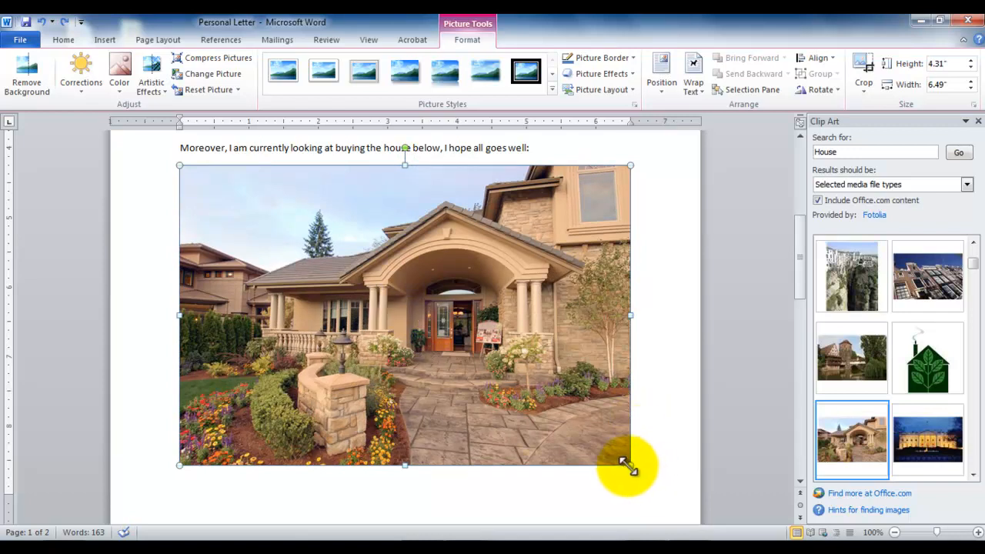
drag(627, 465, 478, 374)
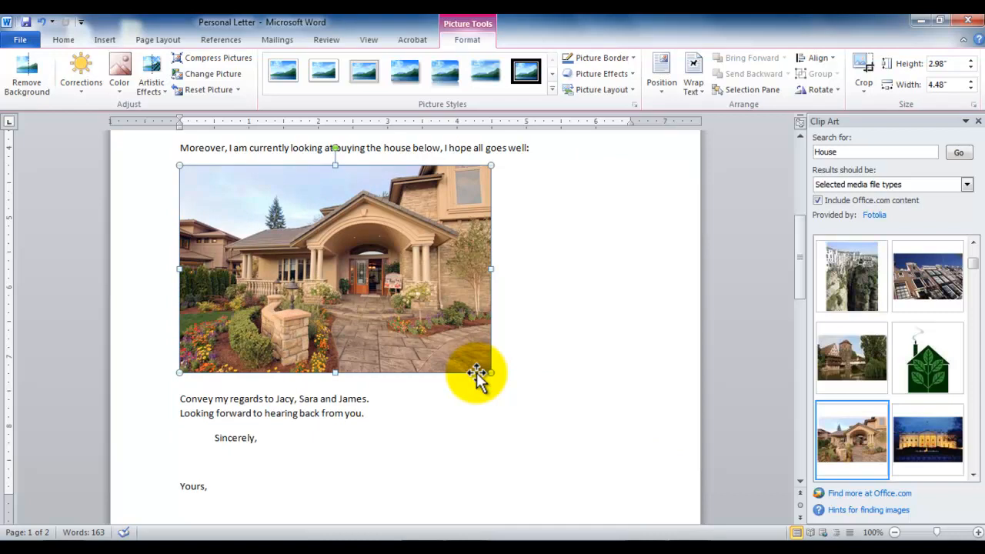
key(ctrl+z)
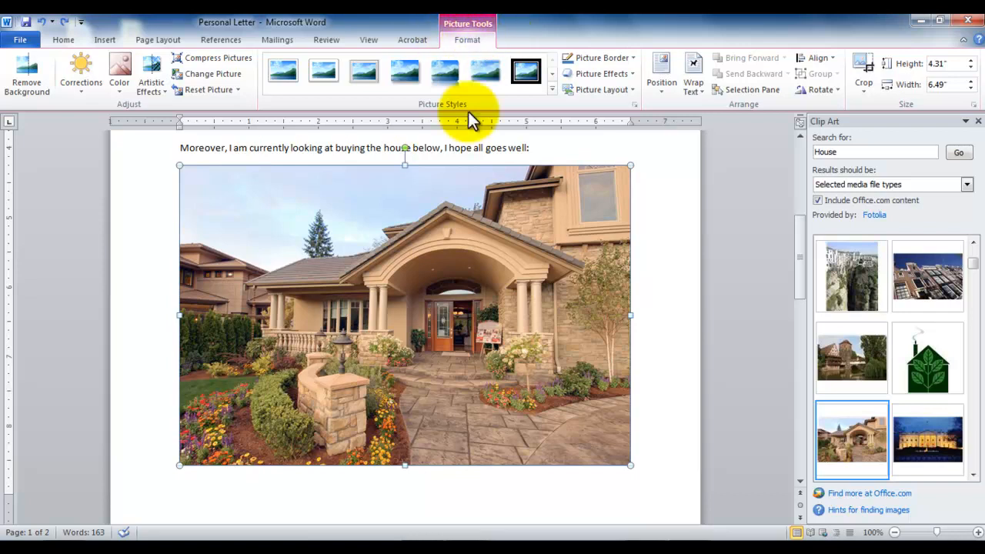
Set the house photo's height to 3" with its proportions kept
click(537, 148)
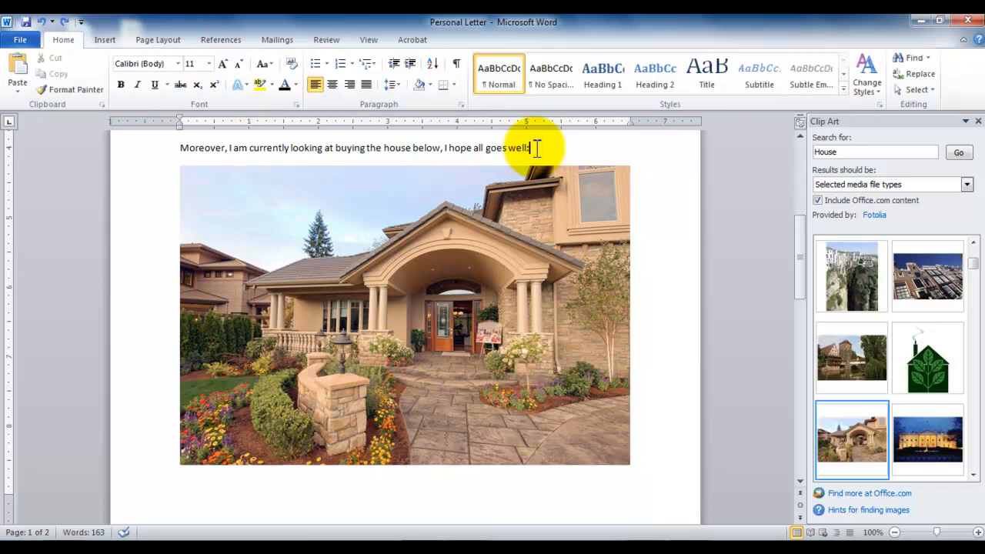
click(565, 249)
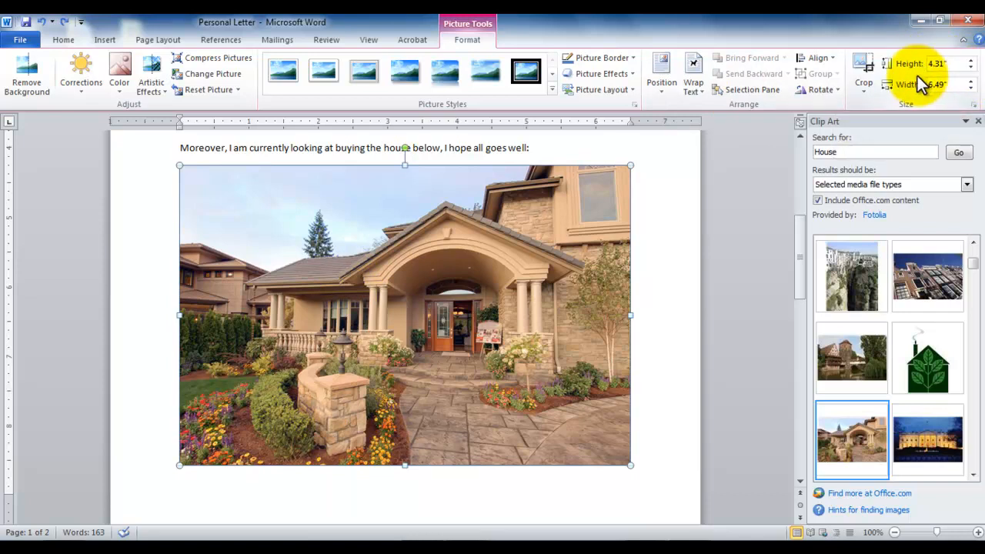
click(936, 64)
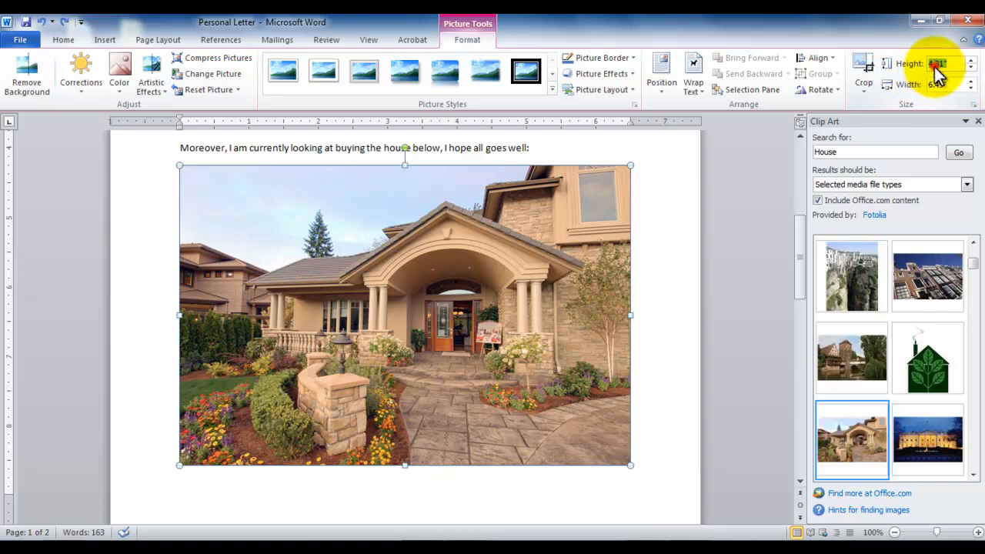
text(3)
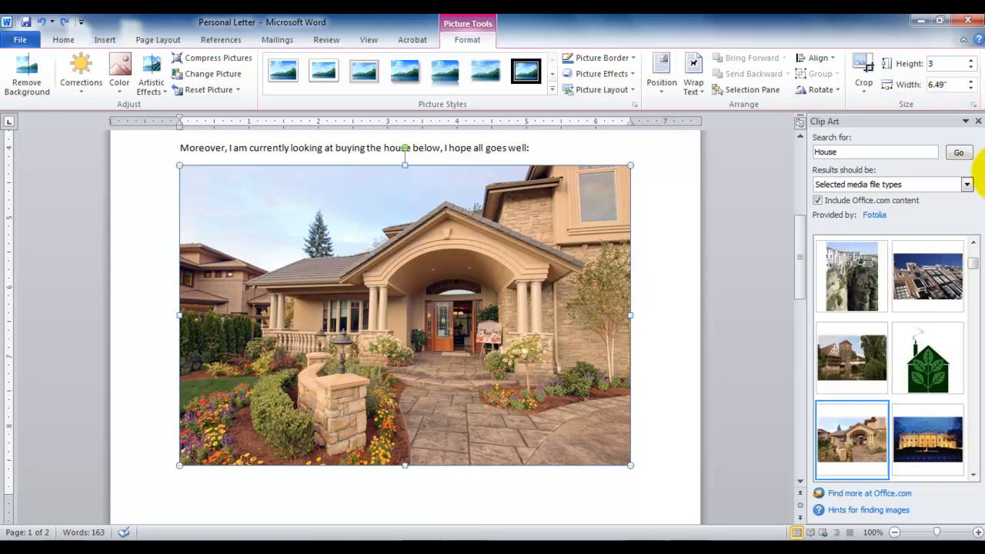
key(Return)
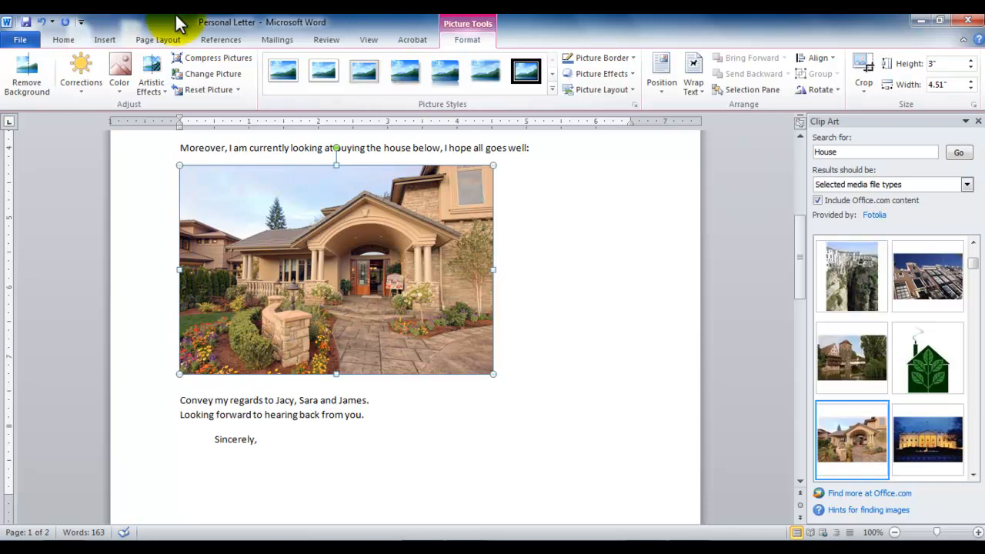
Center the house photo horizontally between the page margins
click(63, 42)
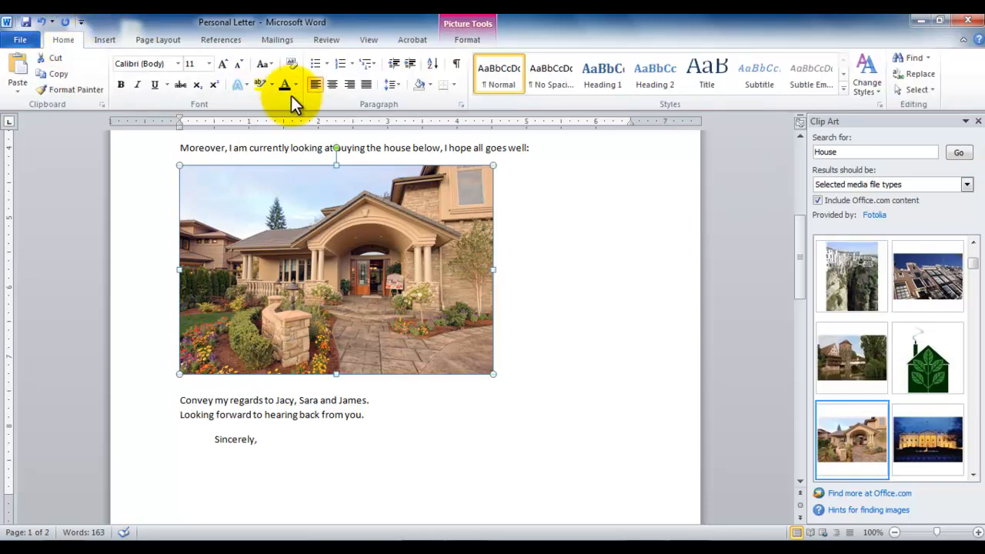
click(331, 90)
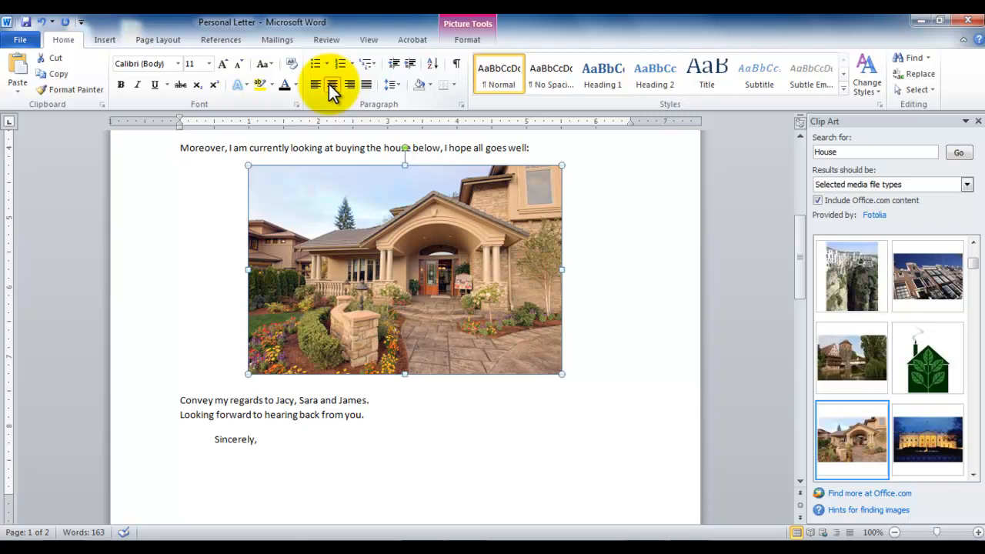
click(479, 39)
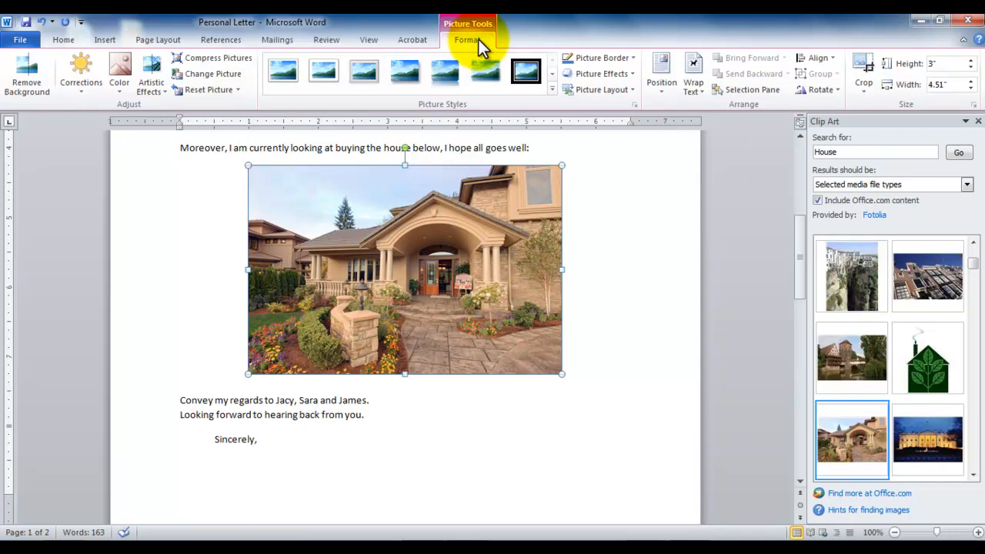
click(65, 43)
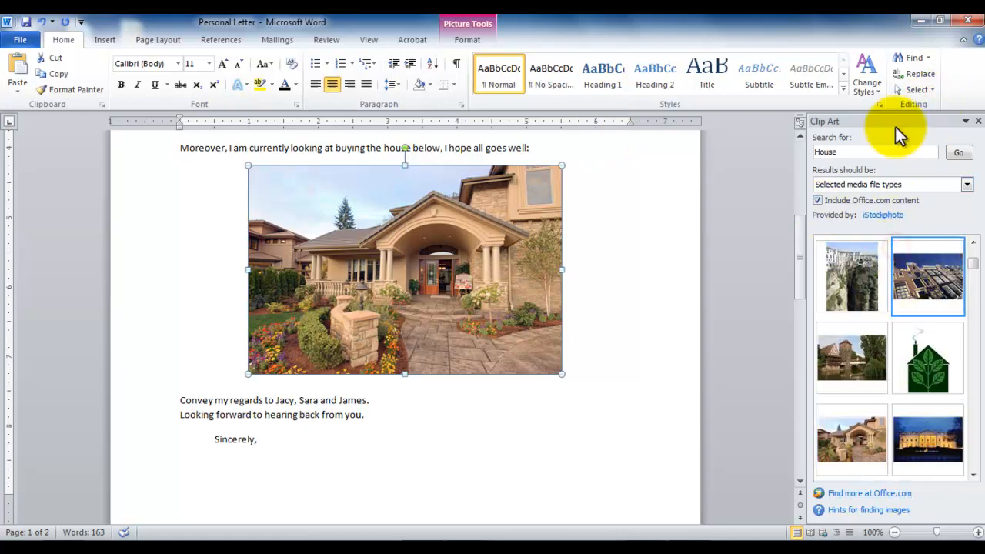
Close the clip art search and delete the extra photo of brick row houses below the house photo
click(979, 122)
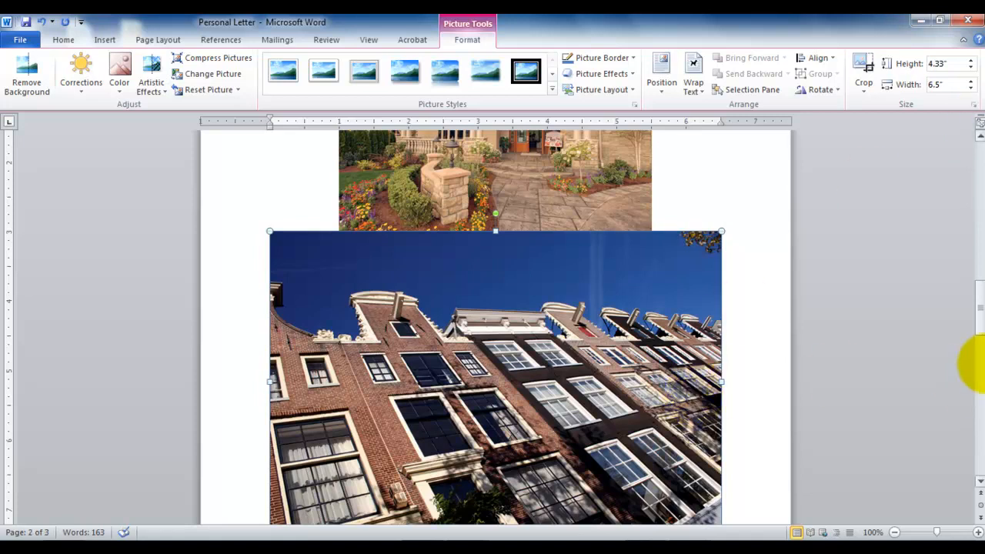
mouse_move(975, 312)
mouse_down()
mouse_move(982, 350)
mouse_move(982, 206)
mouse_move(965, 324)
mouse_up()
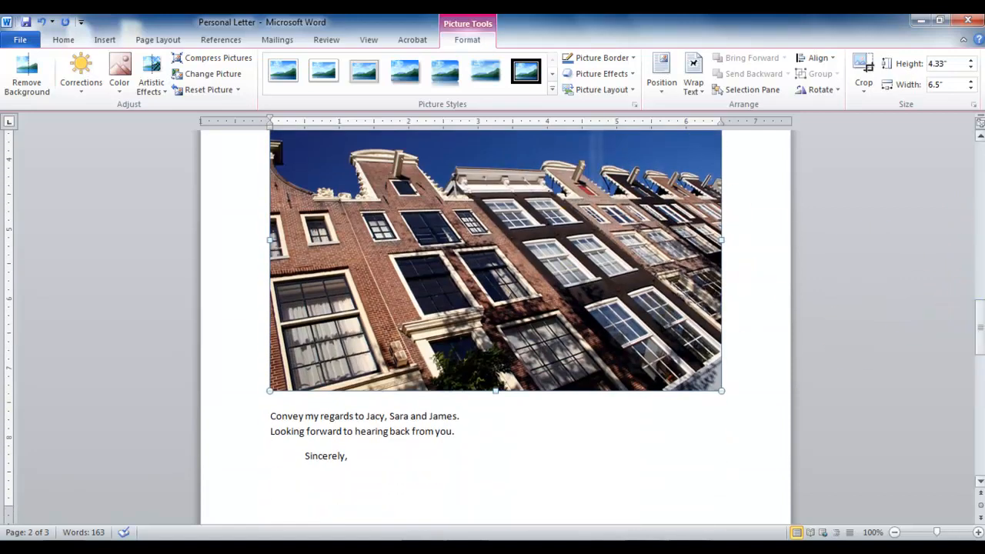
mouse_move(978, 331)
mouse_down()
mouse_move(981, 222)
mouse_move(970, 324)
mouse_up()
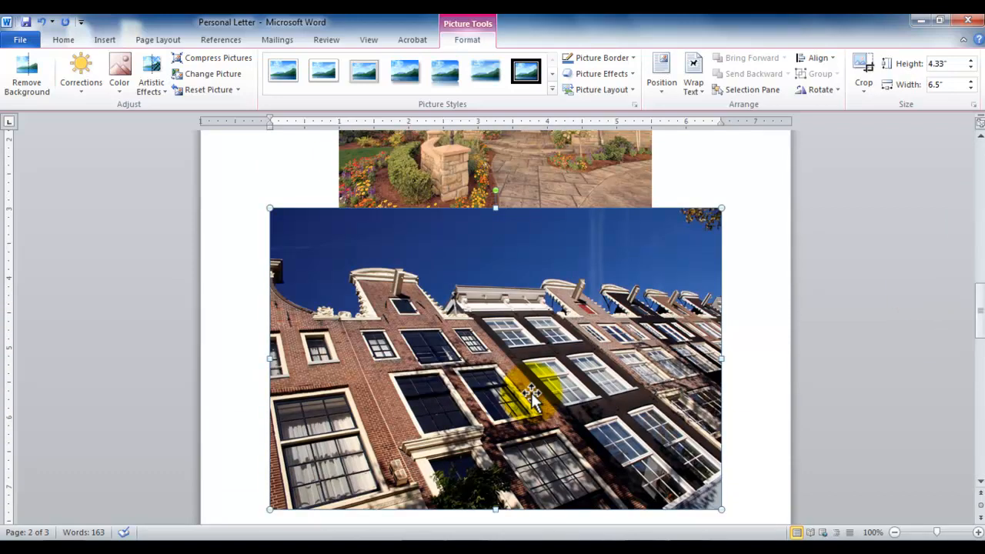
key(Delete)
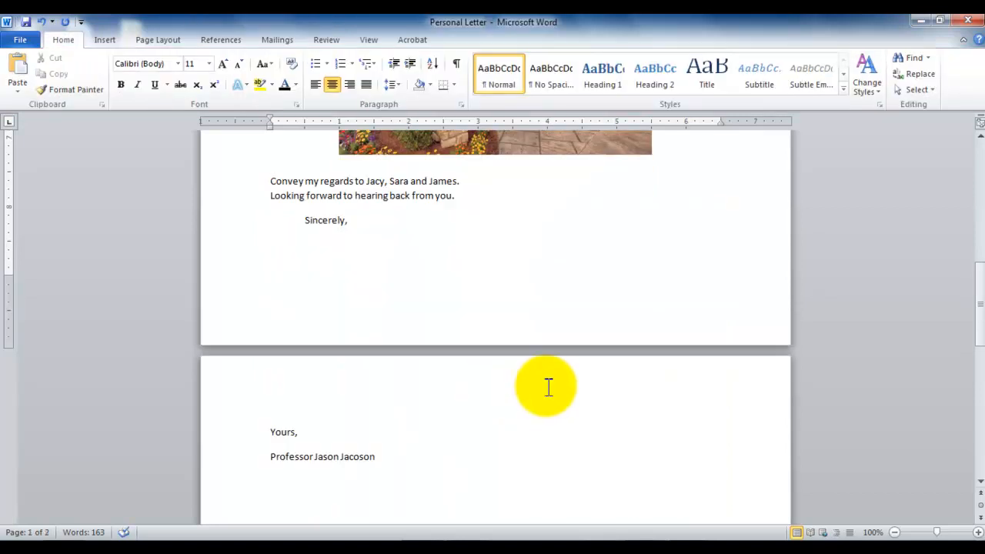
Insert the built-in Blank header into the letter
drag(982, 303, 978, 218)
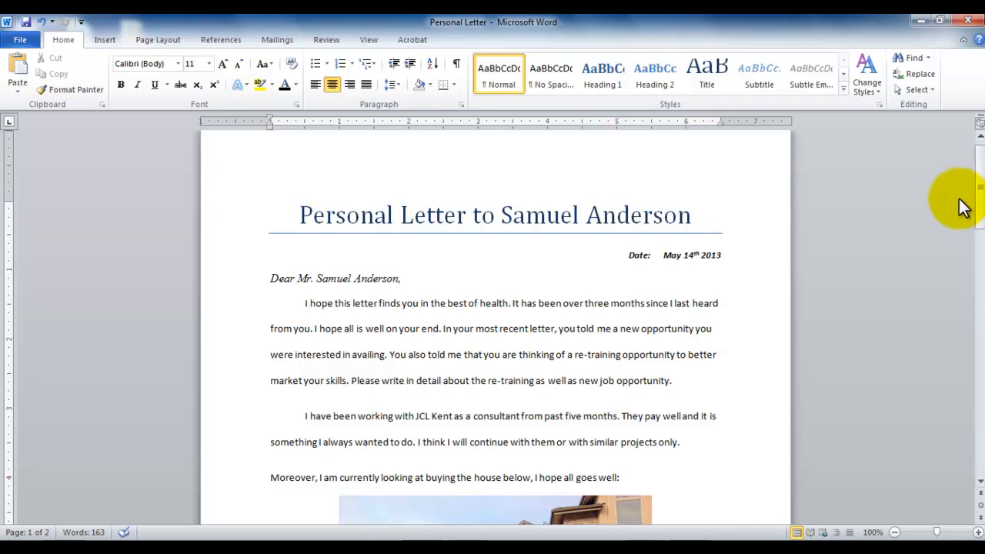
click(105, 40)
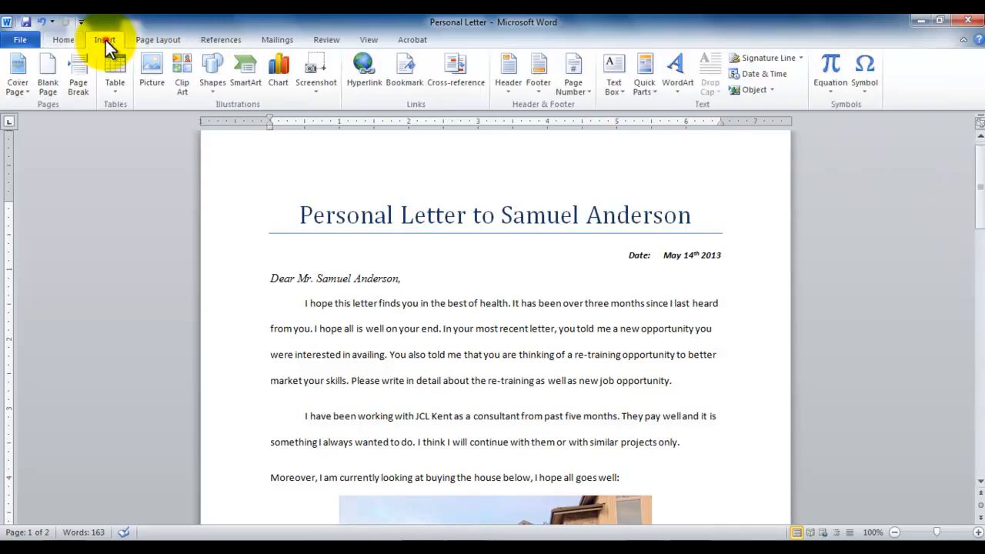
click(509, 84)
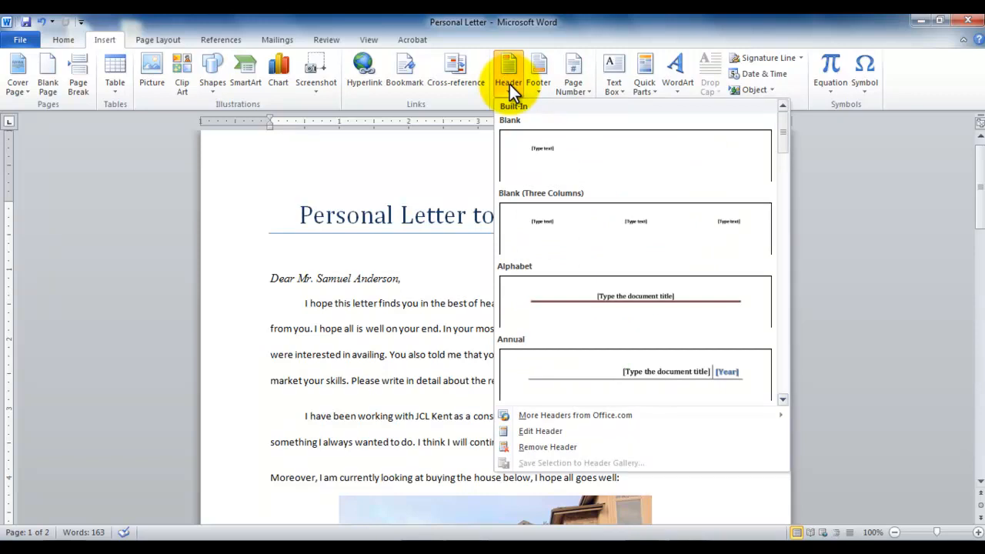
click(552, 148)
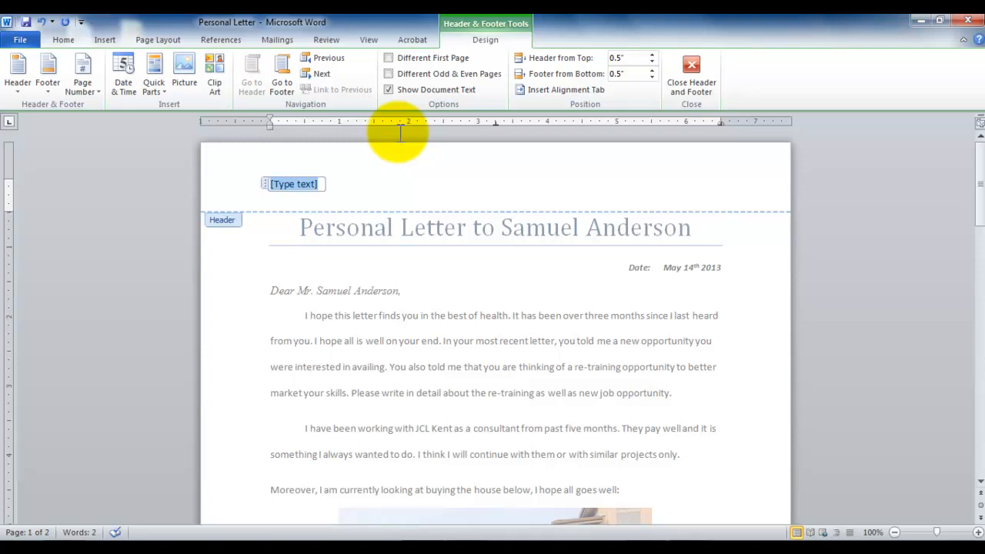
Replace the header's placeholder with the text "Personal Letter – Year 2013 – Quarter 2"
text(Personal)
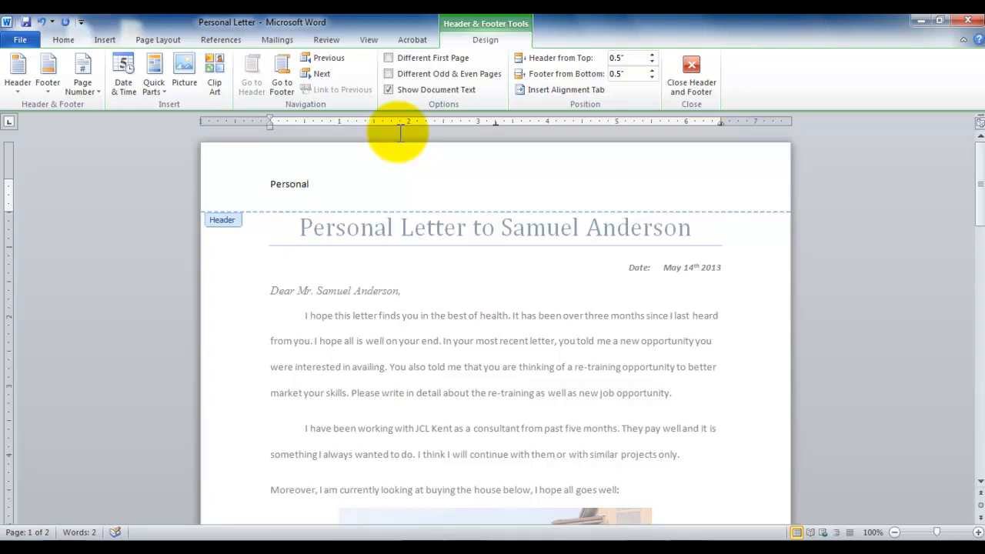
text( Letter - Year 2013  - Quart)
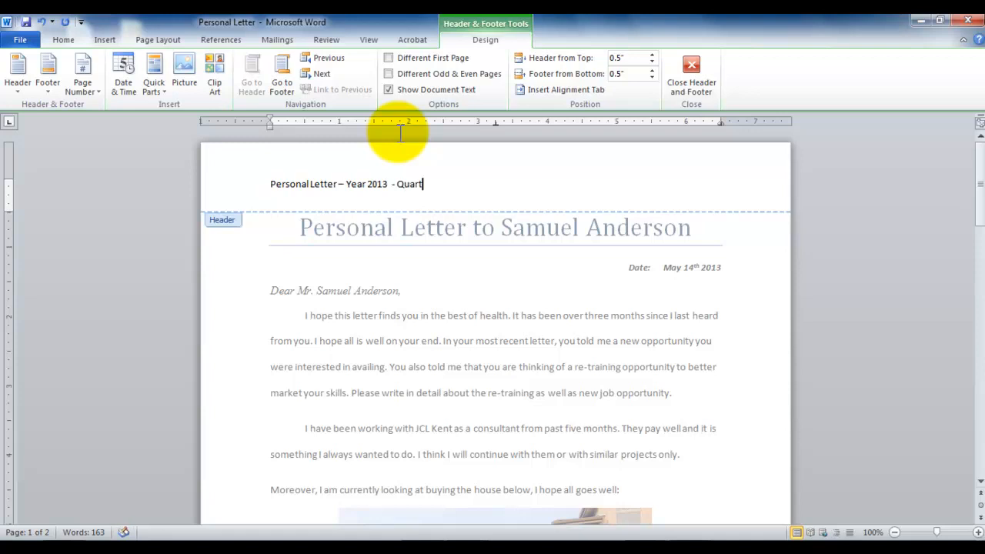
text(er 2)
Set the header text to font size 14 and center it
drag(447, 186, 271, 184)
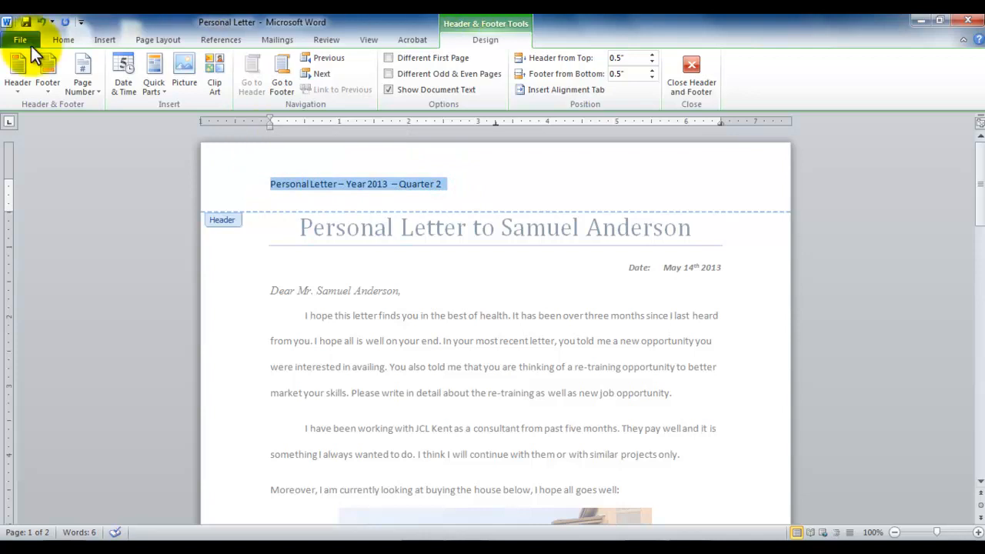
click(62, 42)
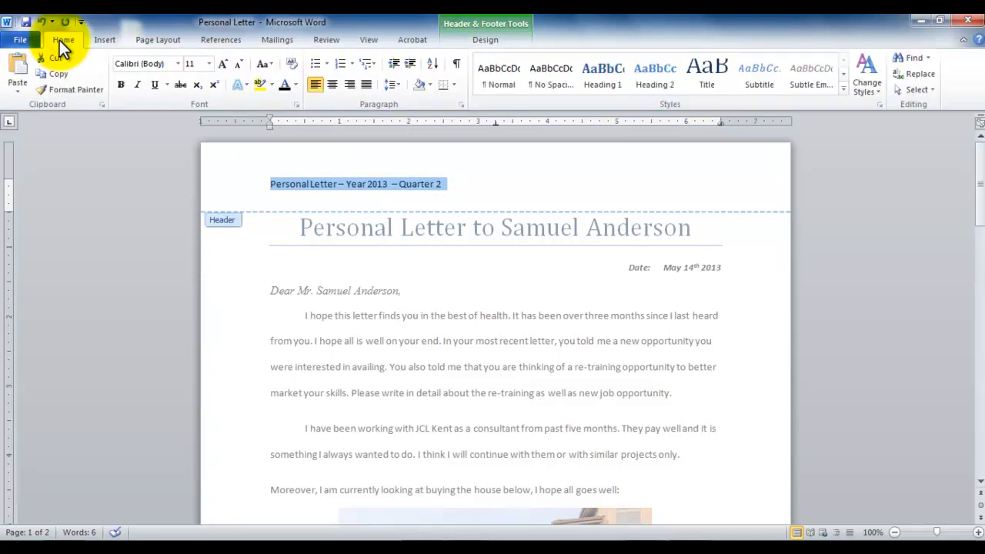
click(209, 63)
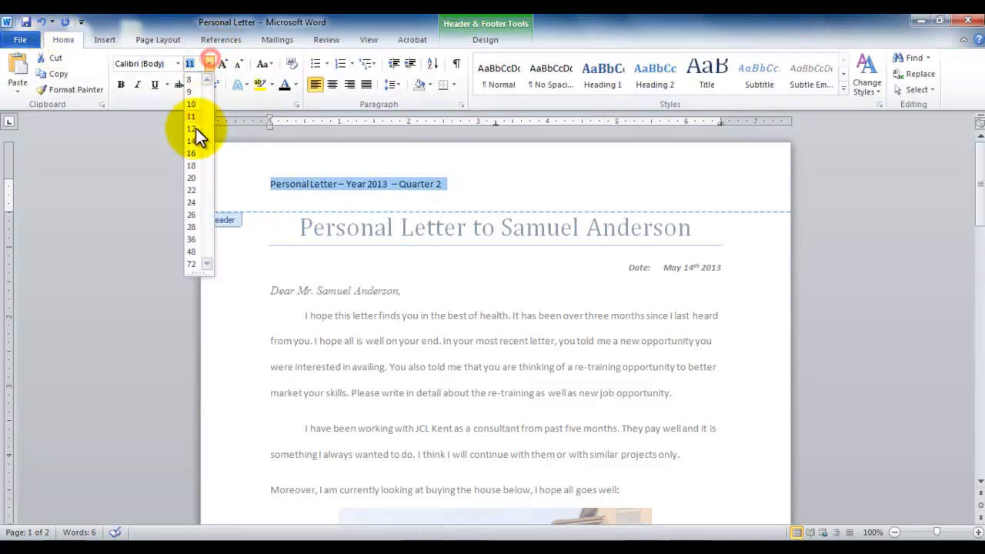
click(194, 142)
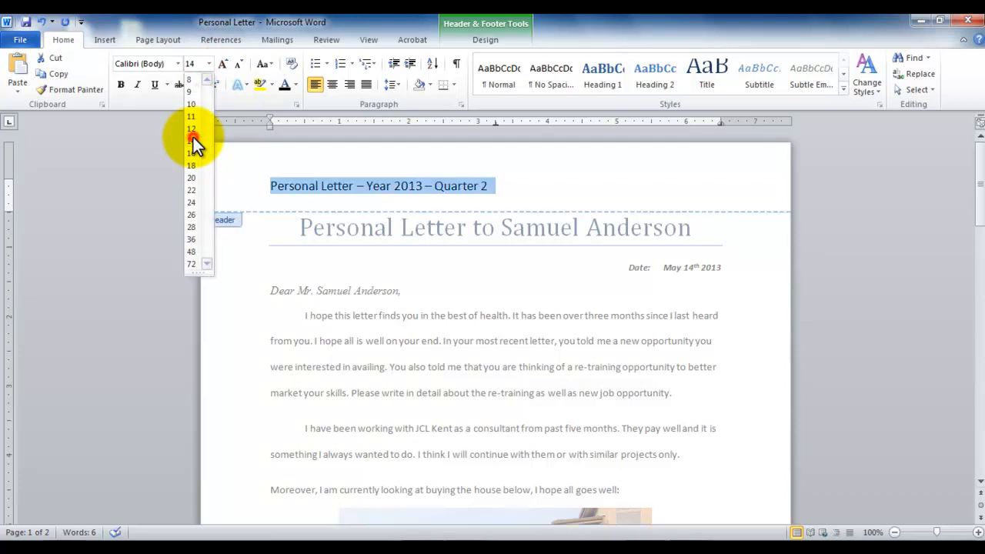
click(332, 84)
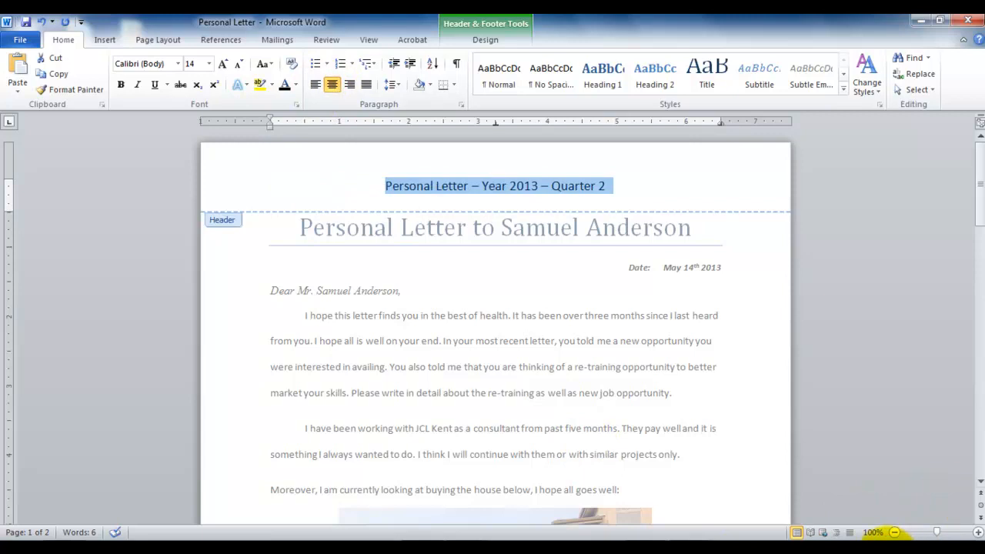
Change the header text's font color to red
click(697, 550)
click(917, 490)
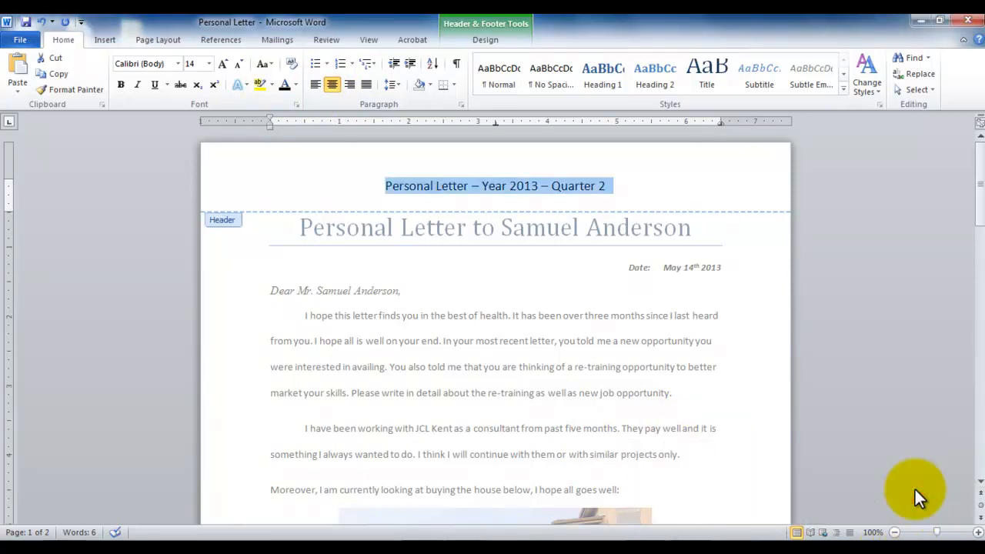
click(296, 85)
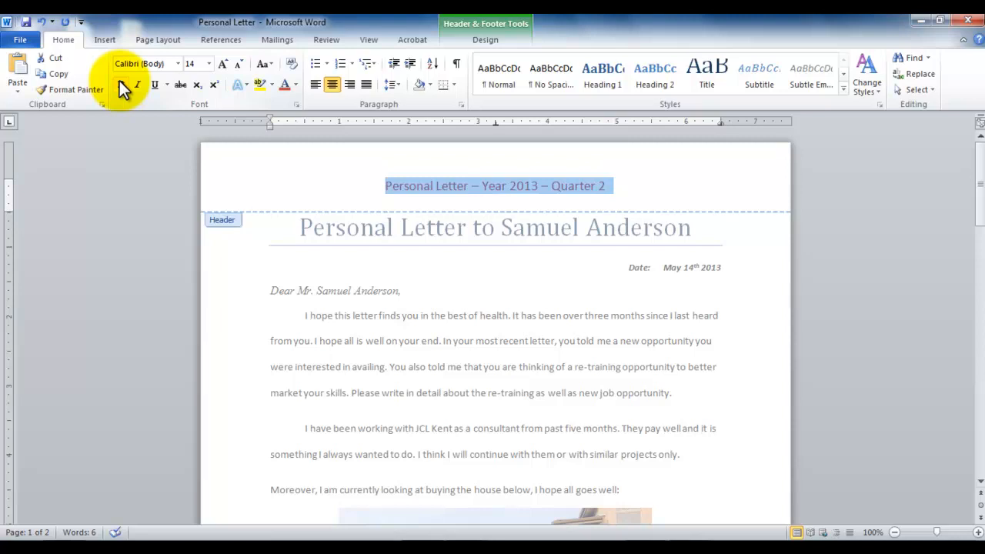
Insert the FileName field with no format in the footer and leave header and footer editing
click(488, 40)
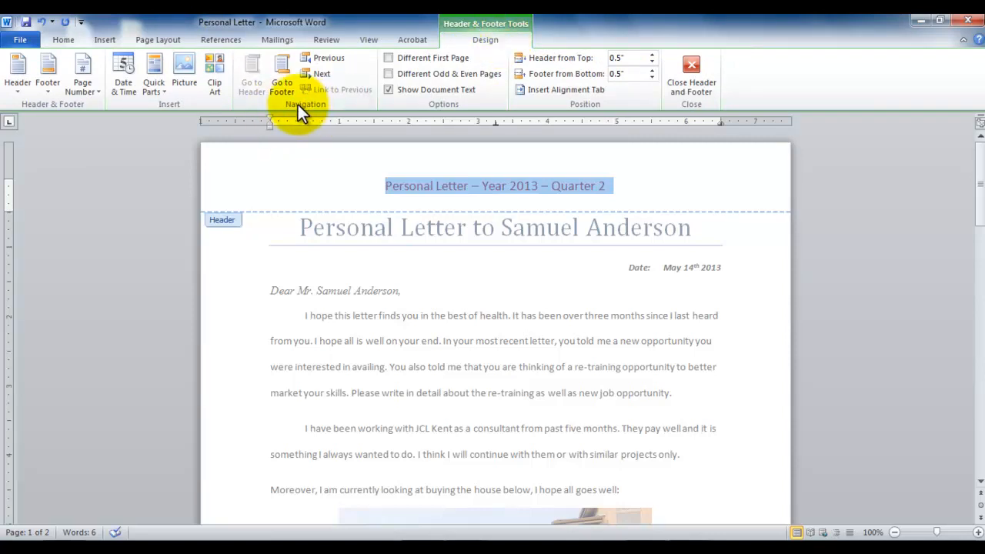
click(277, 67)
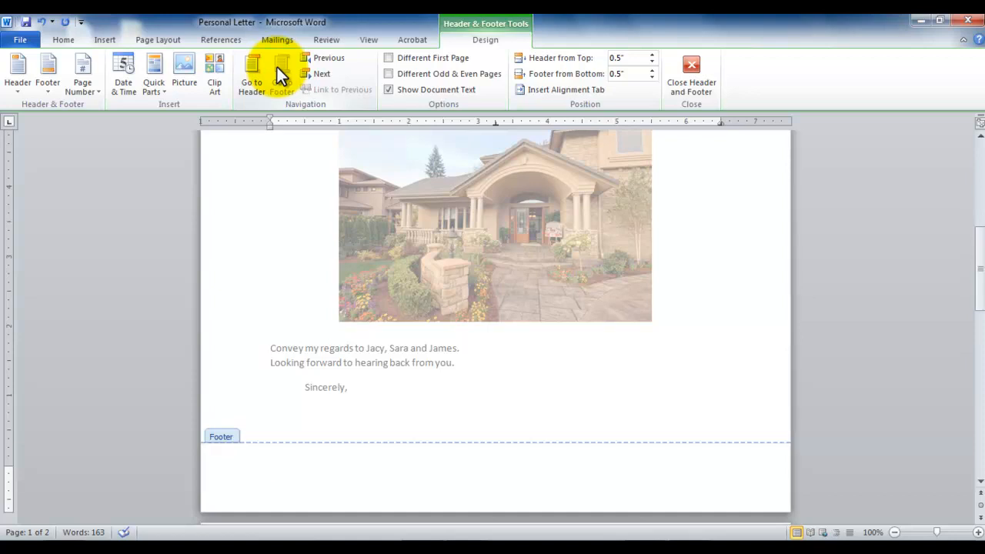
click(152, 79)
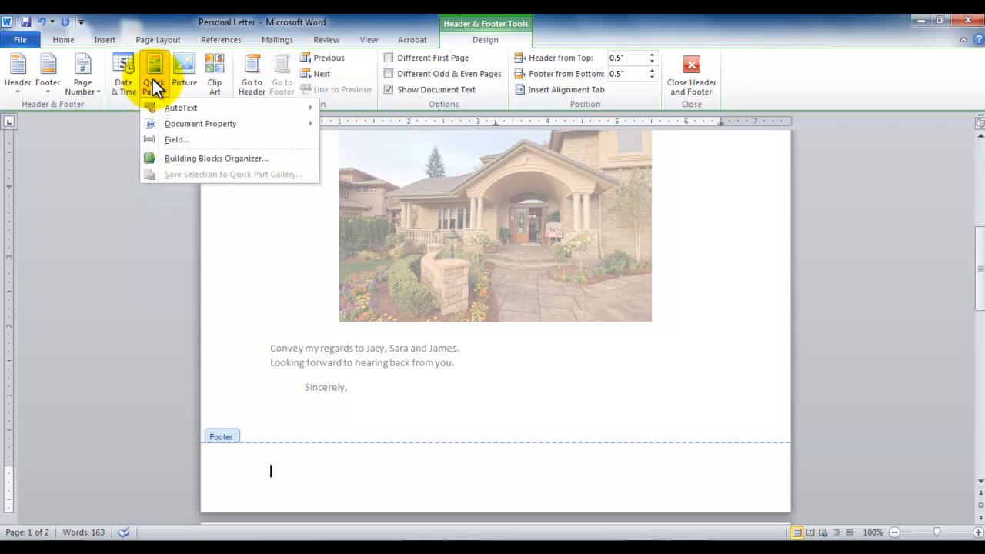
click(193, 142)
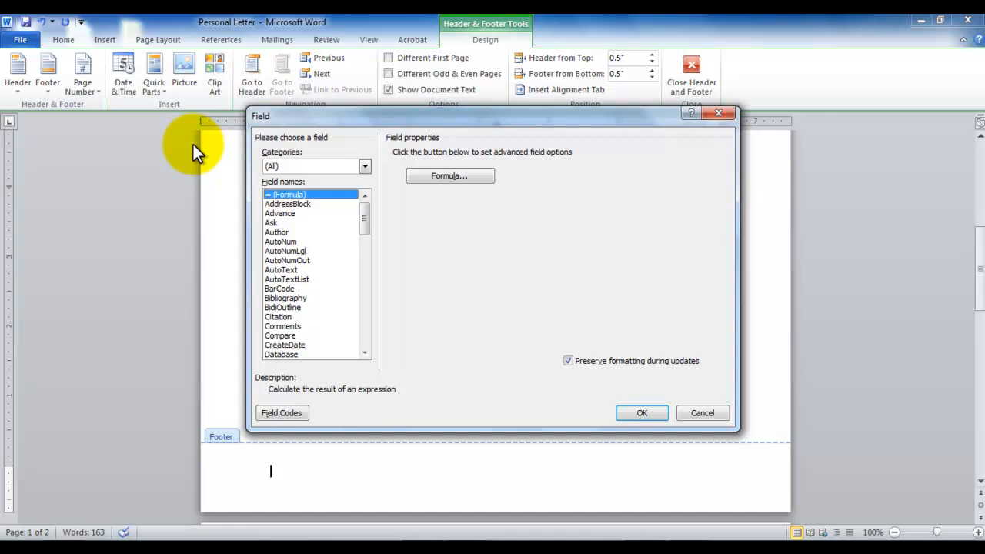
key(f)
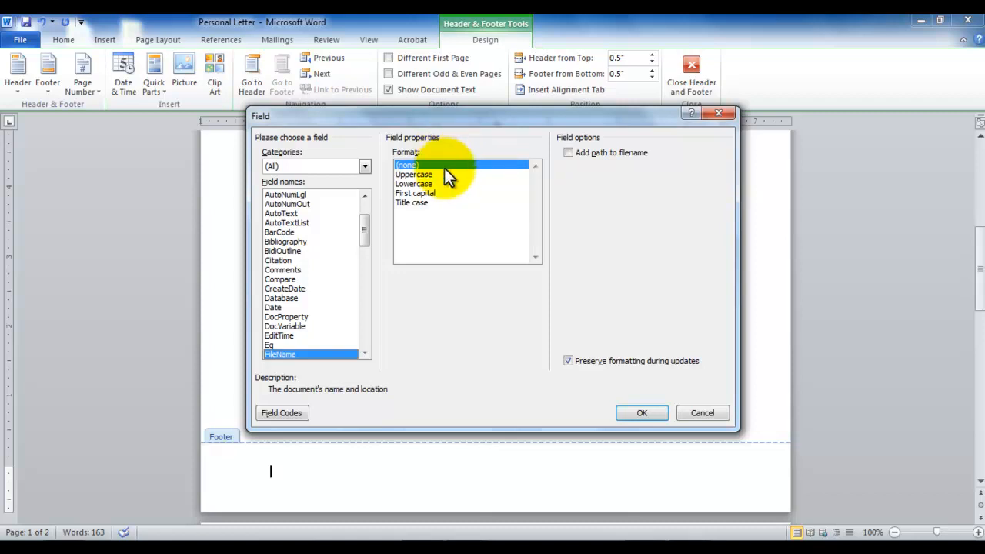
click(644, 410)
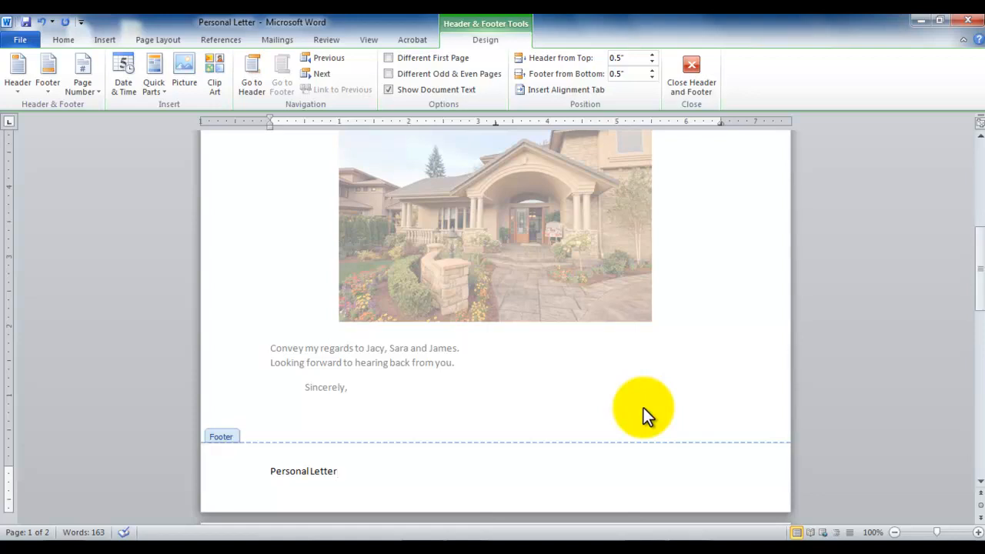
click(254, 74)
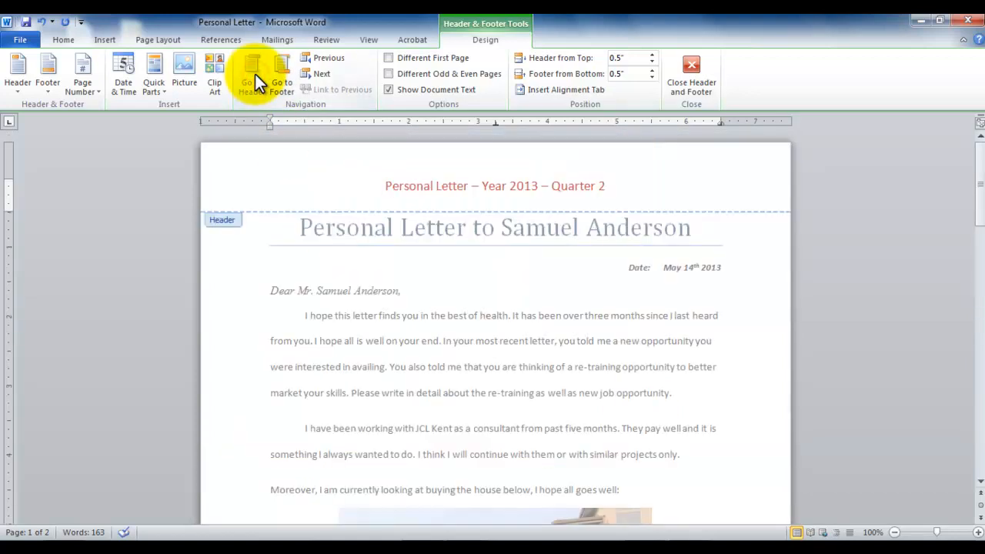
click(271, 73)
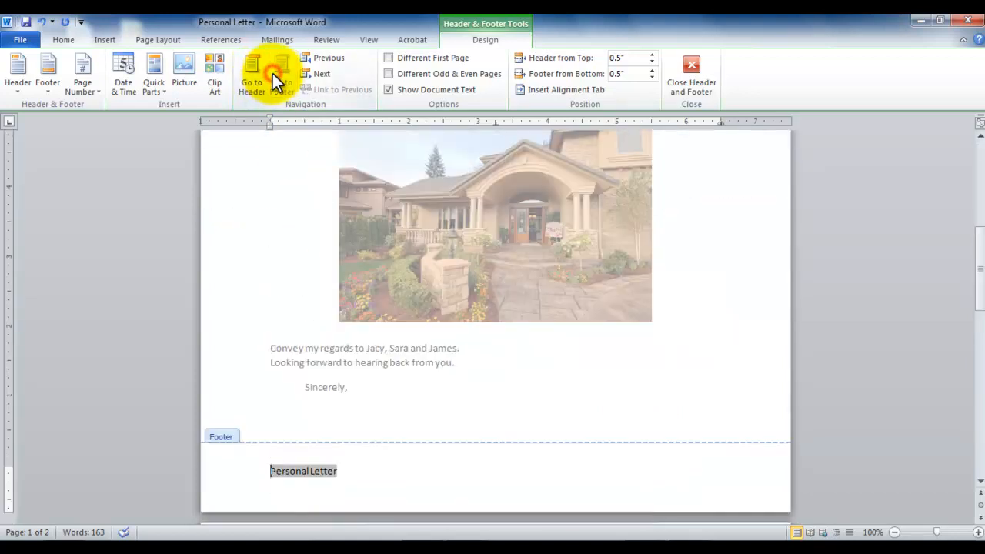
key(Escape)
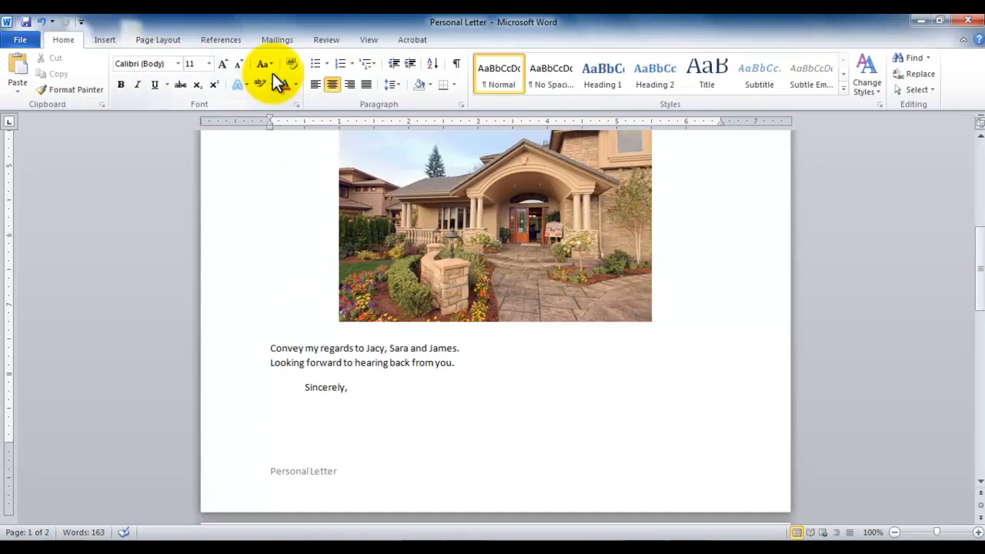
Split the document window into two panes, placing the divider across the first body paragraph of the letter's first page
drag(978, 223, 978, 153)
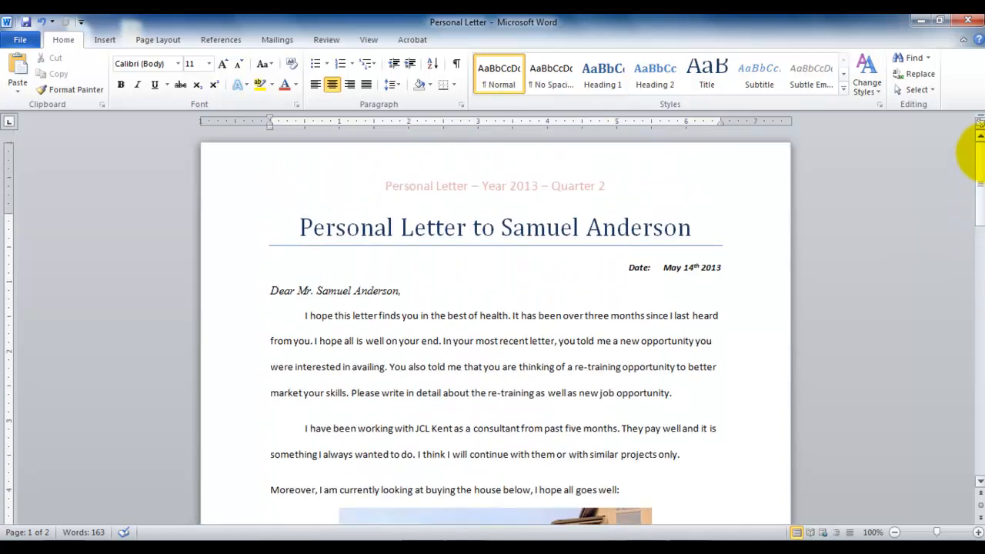
mouse_move(977, 153)
mouse_down()
mouse_move(982, 240)
mouse_move(967, 136)
mouse_move(979, 151)
mouse_up()
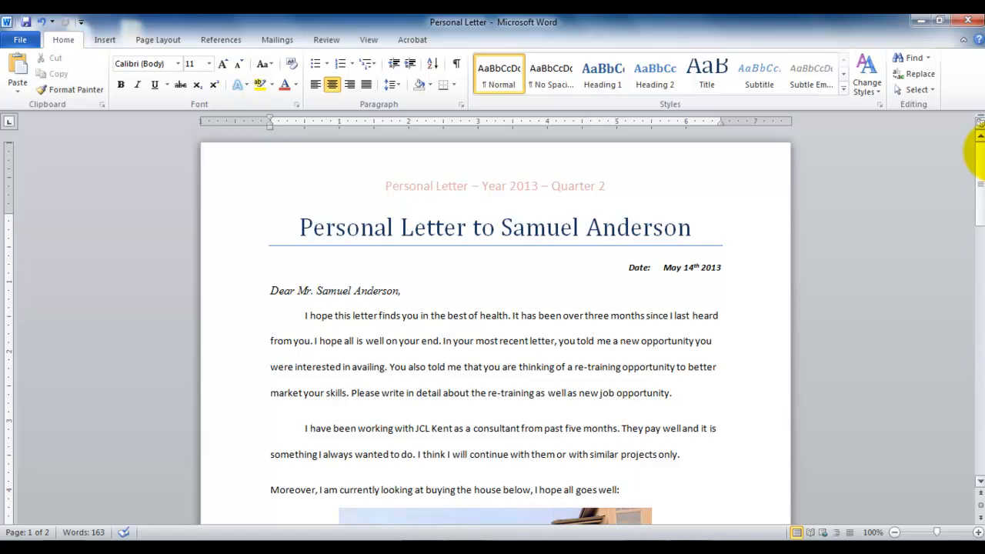
mouse_move(979, 151)
mouse_down()
mouse_move(981, 412)
mouse_move(980, 131)
mouse_up()
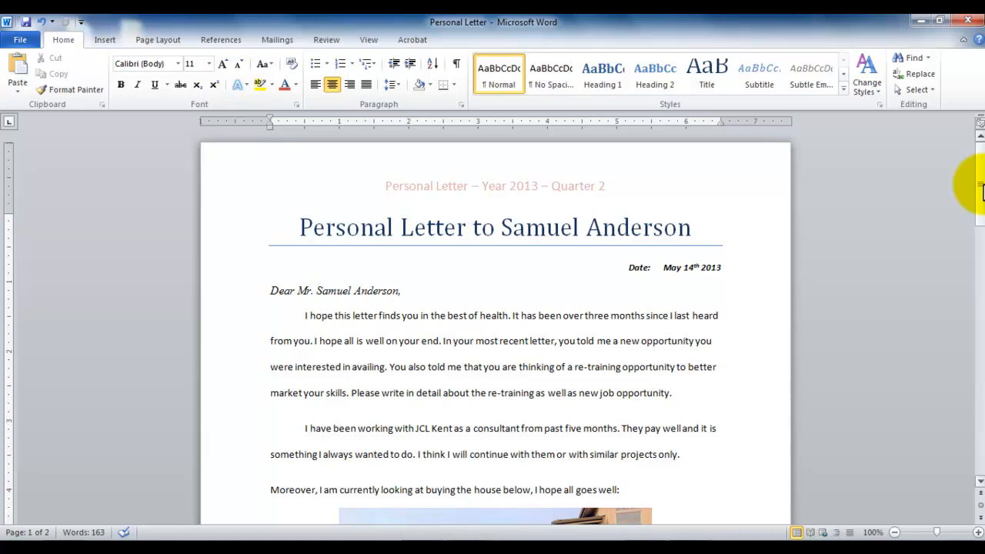
drag(982, 192, 978, 165)
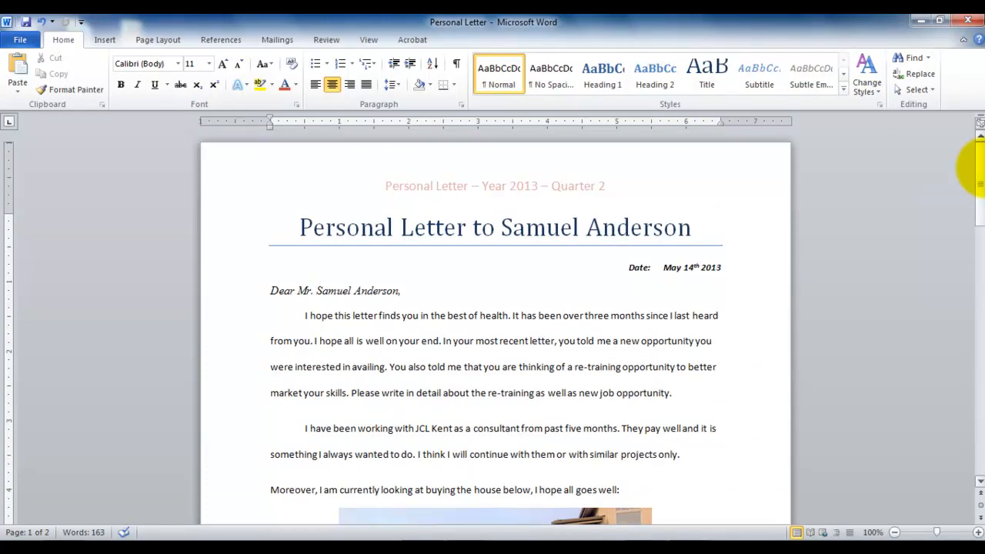
click(369, 41)
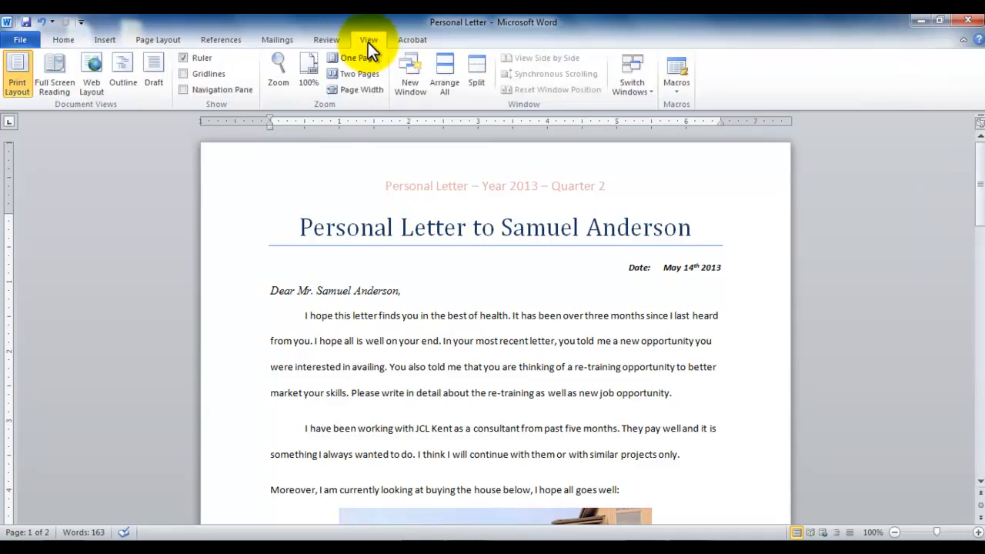
click(487, 64)
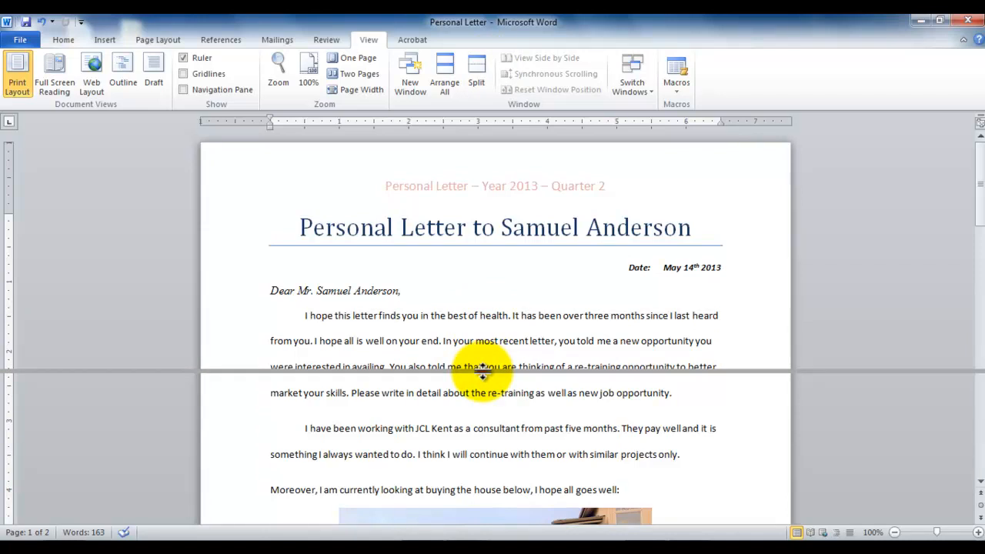
click(483, 372)
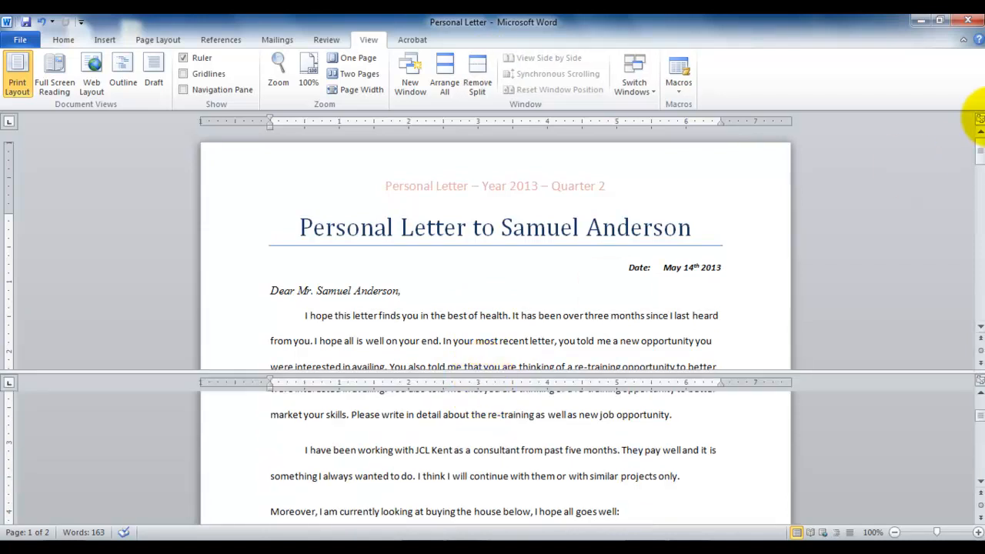
Show the house photo in the upper pane and the letter's closing lines in the lower pane
drag(979, 146, 973, 194)
mouse_move(974, 422)
mouse_down()
mouse_move(975, 447)
mouse_move(974, 403)
mouse_move(980, 445)
mouse_move(979, 425)
mouse_up()
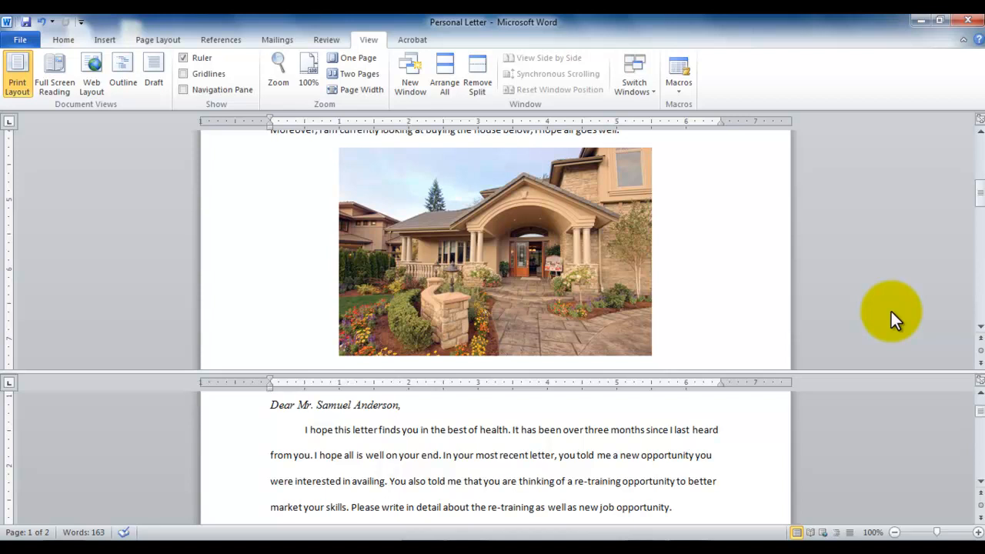
drag(976, 412, 981, 434)
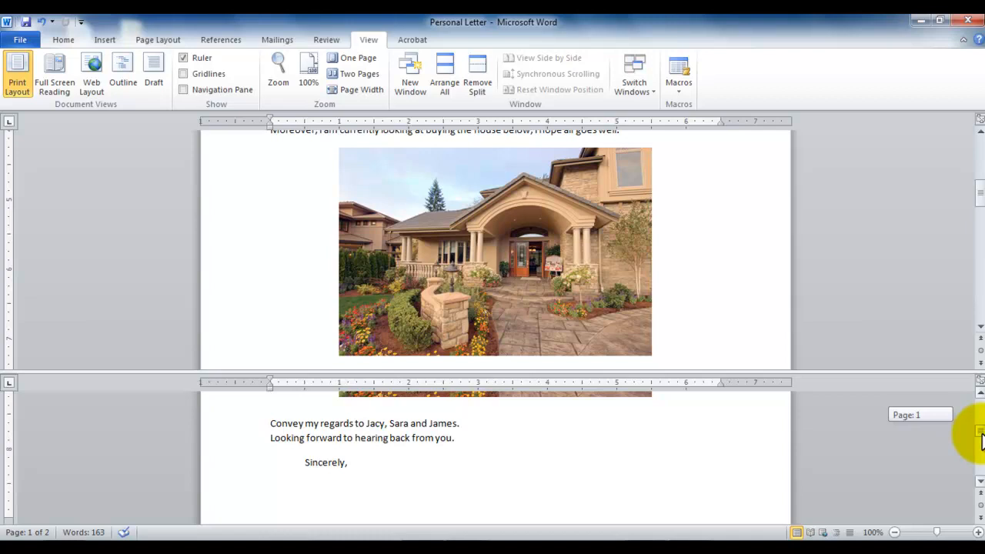
click(287, 404)
scroll(287, 405, up, 5)
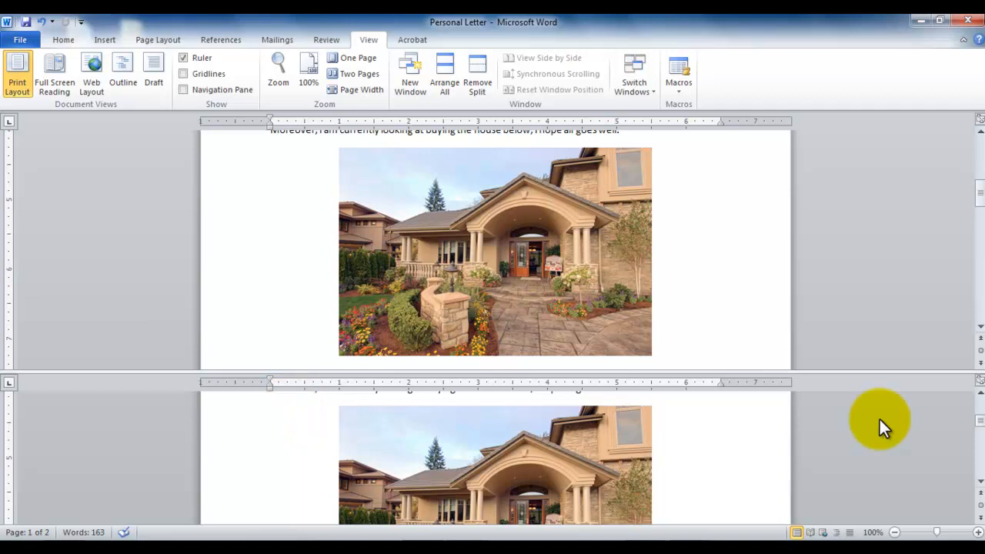
click(980, 481)
click(980, 482)
click(981, 482)
click(981, 481)
click(981, 482)
click(980, 482)
click(981, 482)
click(981, 482)
click(980, 482)
click(981, 482)
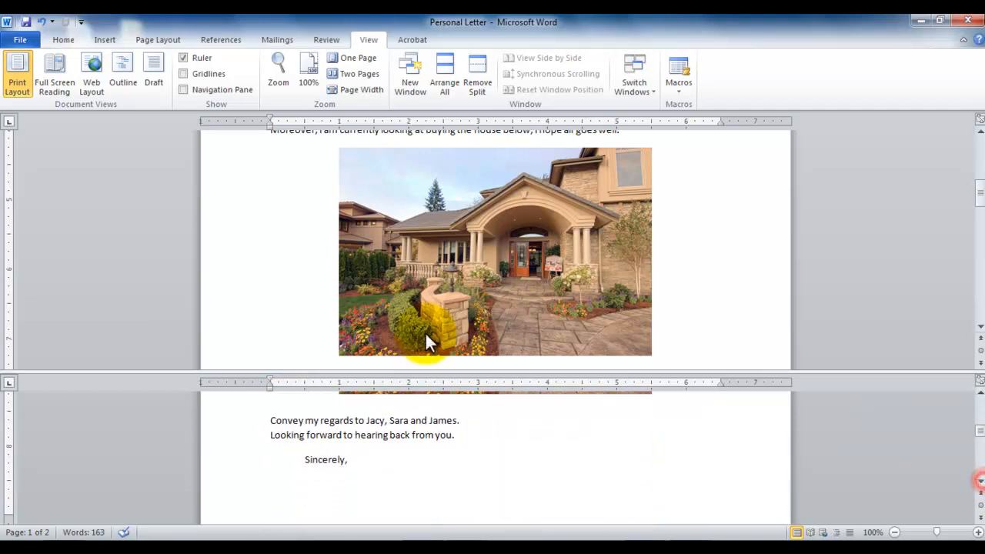
Insert an empty line above the closing line that starts with "Convey my regards" in the lower pane
click(271, 420)
key(Return)
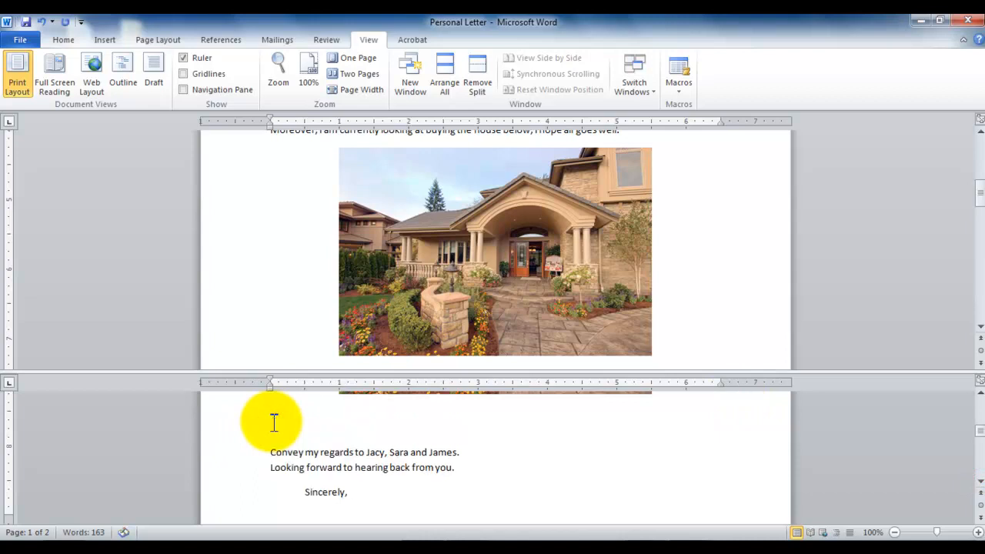
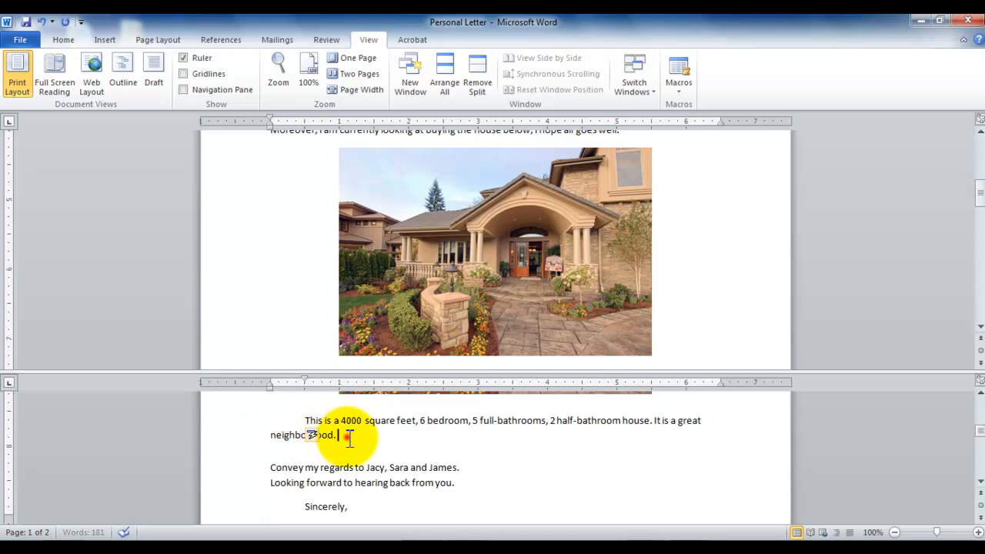
Complete the house paragraph with the sentence "A great school system and hospital is right next door." and save the document
text(at school system and hos)
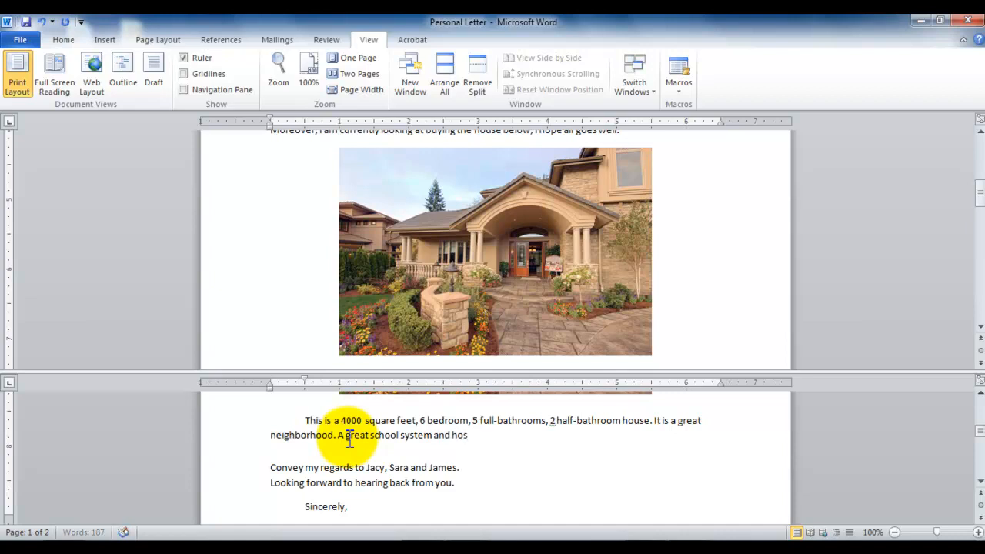
text(pital, )
text(a)
key(BackSpace)
key(BackSpace)
key(BackSpace)
text(is right next door.)
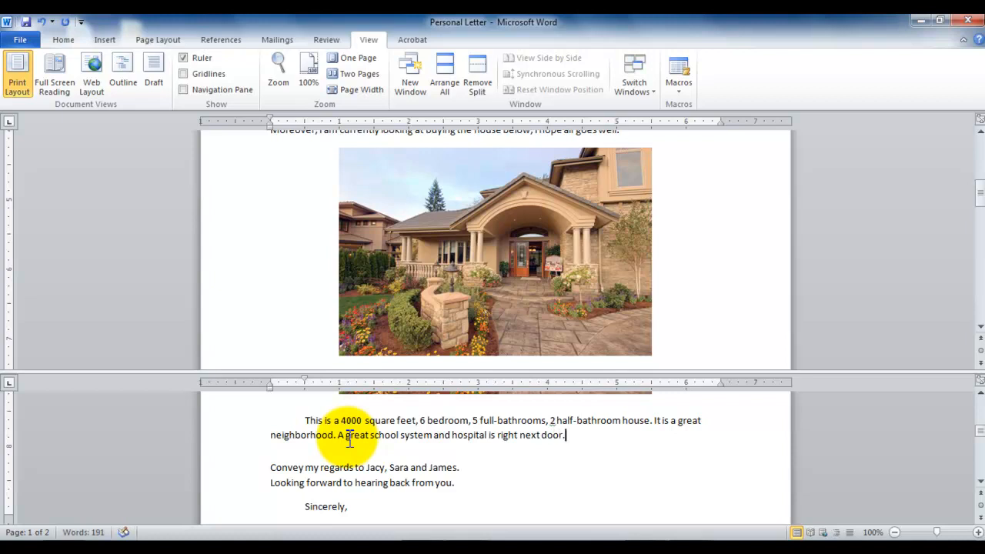
key(ctrl+s)
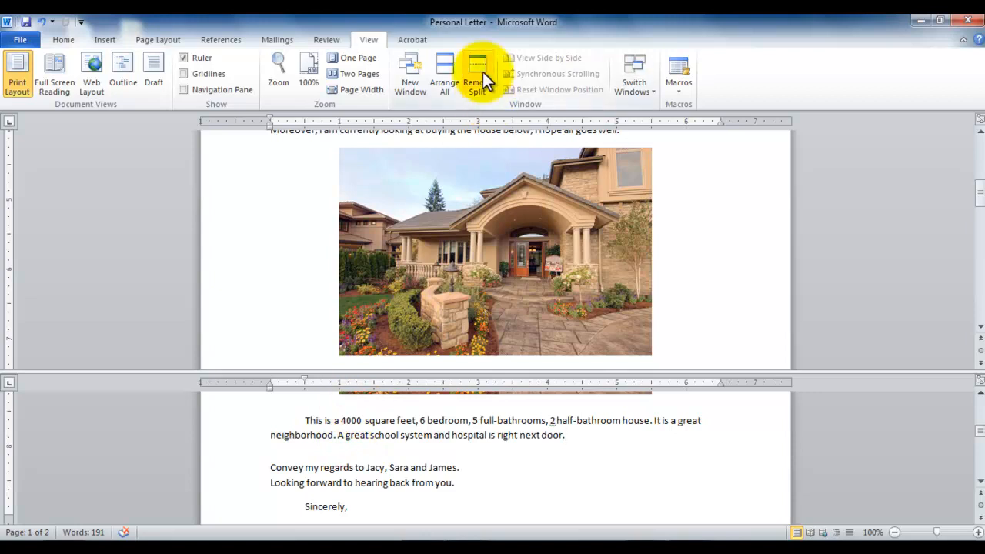
Remove the window split and insert a page break before the closing line that starts with "Convey my regards"
click(484, 77)
mouse_move(981, 234)
mouse_down()
mouse_move(982, 264)
mouse_move(982, 241)
mouse_up()
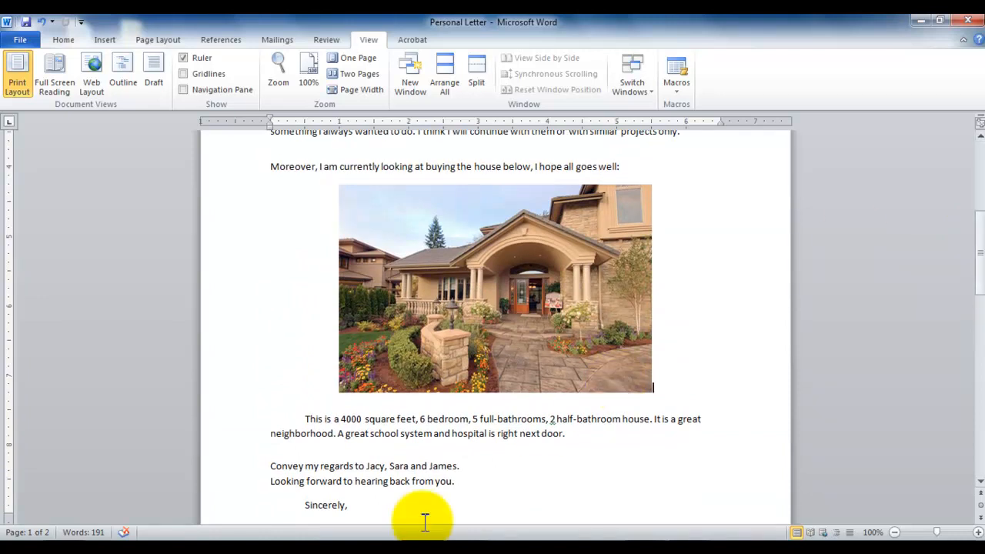
click(312, 462)
click(271, 466)
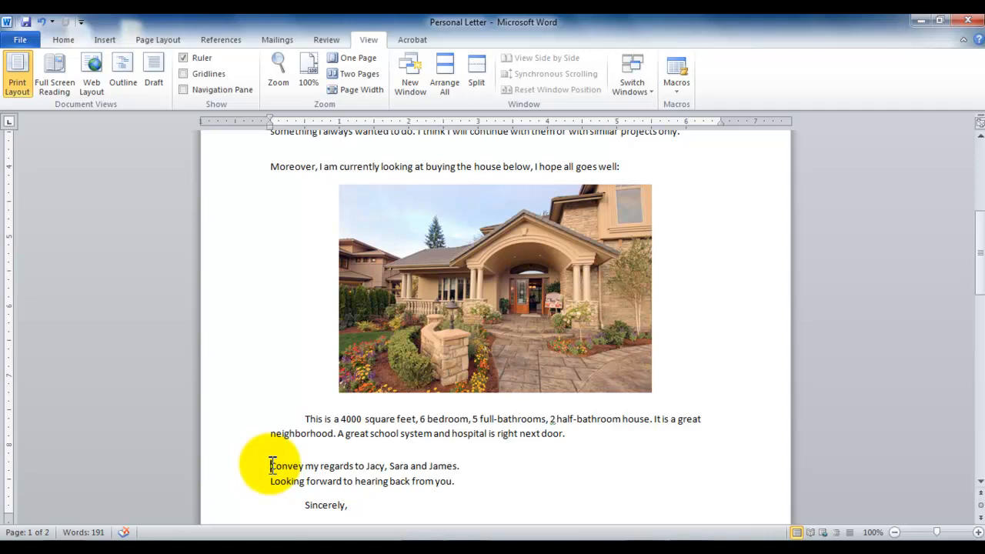
click(105, 39)
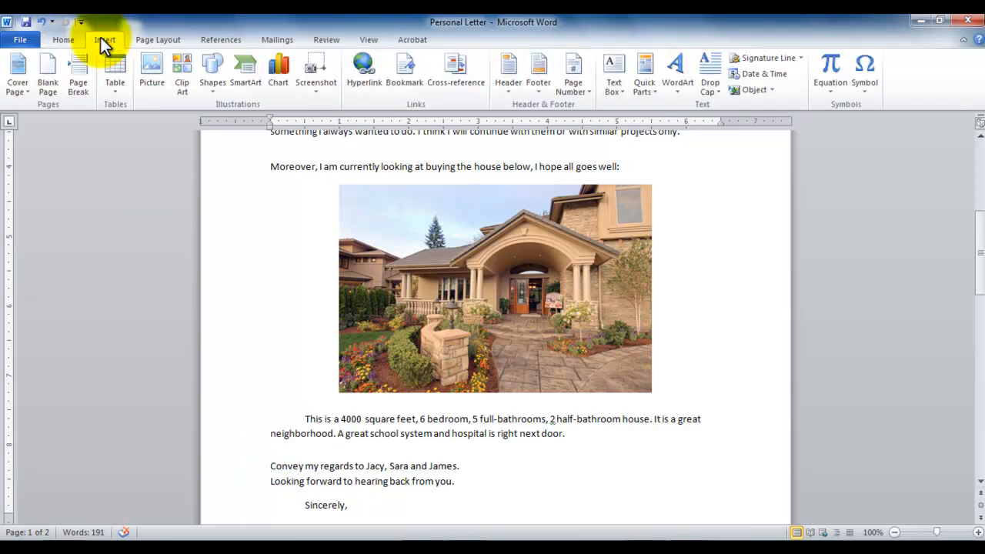
click(80, 85)
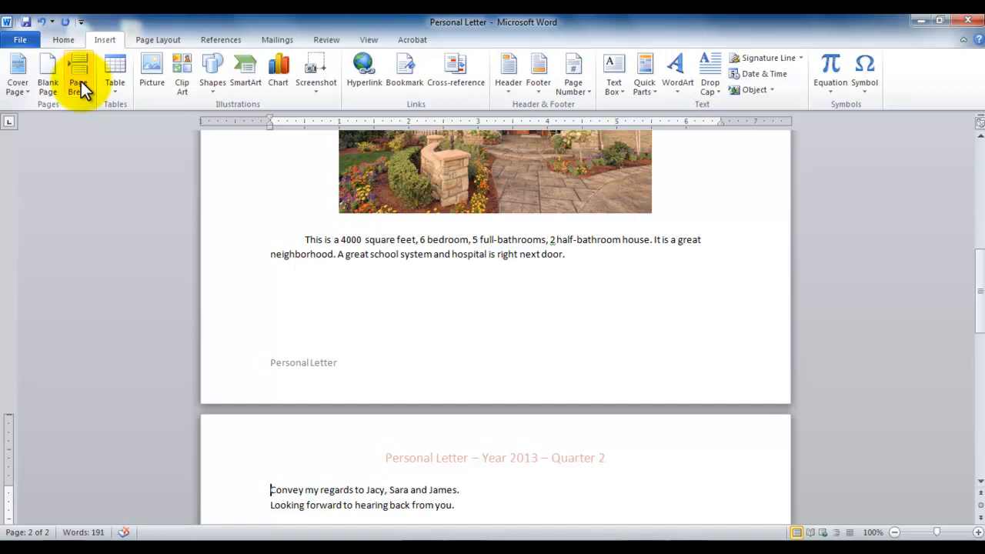
Show the formatting marks to check the page break below the house paragraph, and hide them again
click(63, 39)
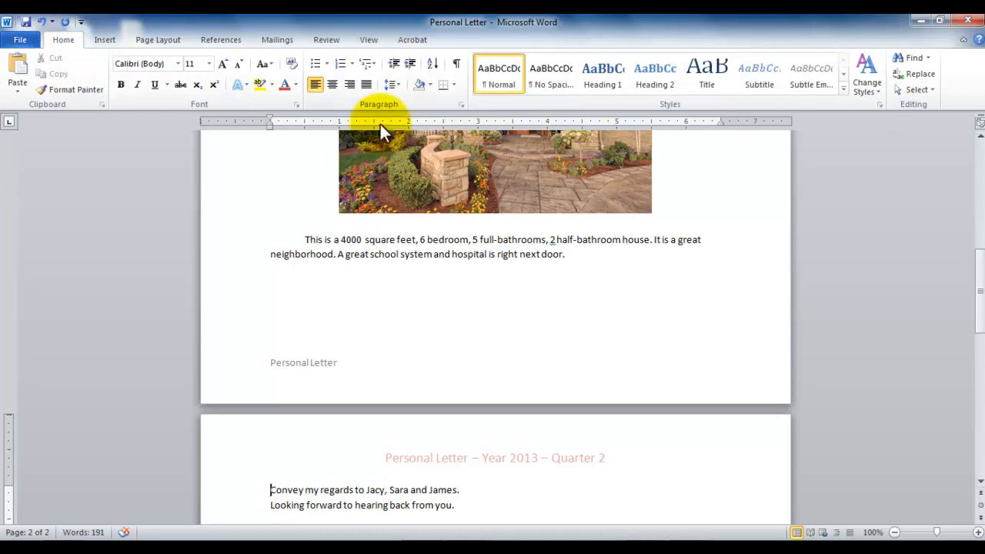
click(456, 64)
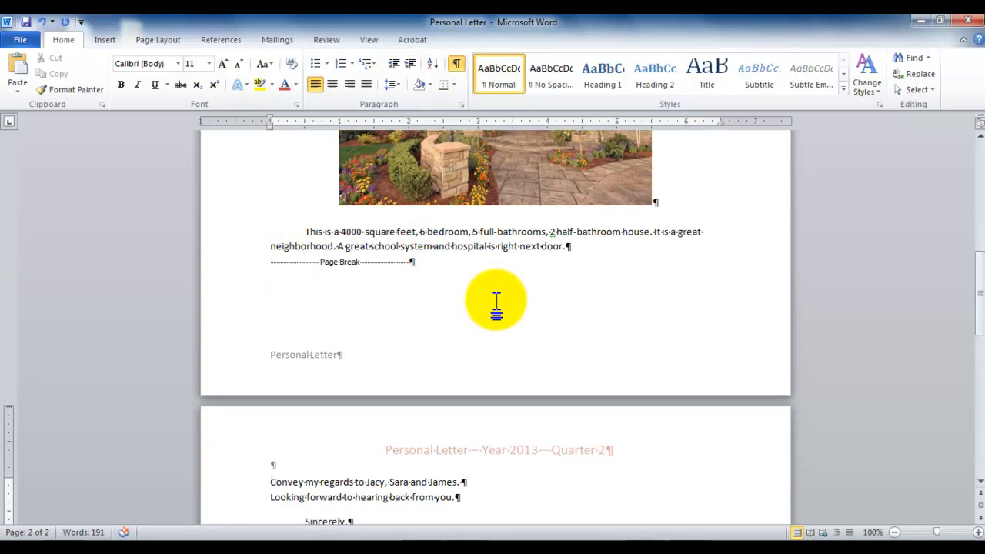
click(456, 64)
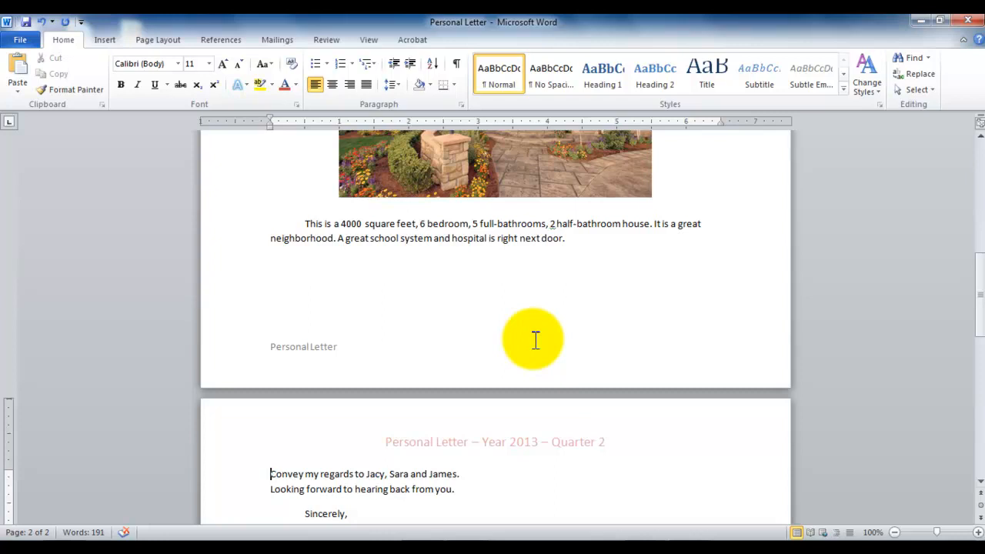
Set the line spacing of the paragraph below the house photo to 2.0
drag(305, 224, 575, 238)
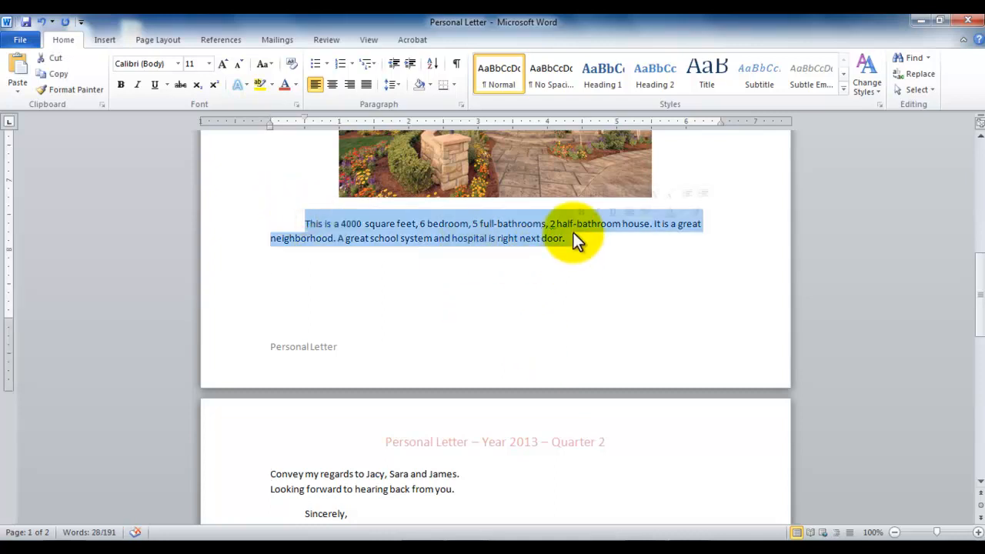
click(397, 83)
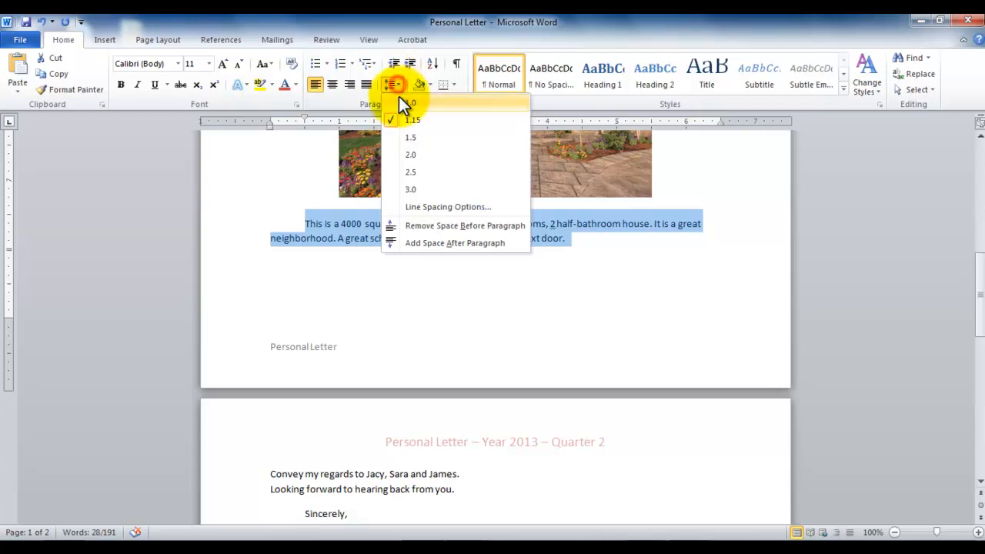
click(417, 155)
click(616, 267)
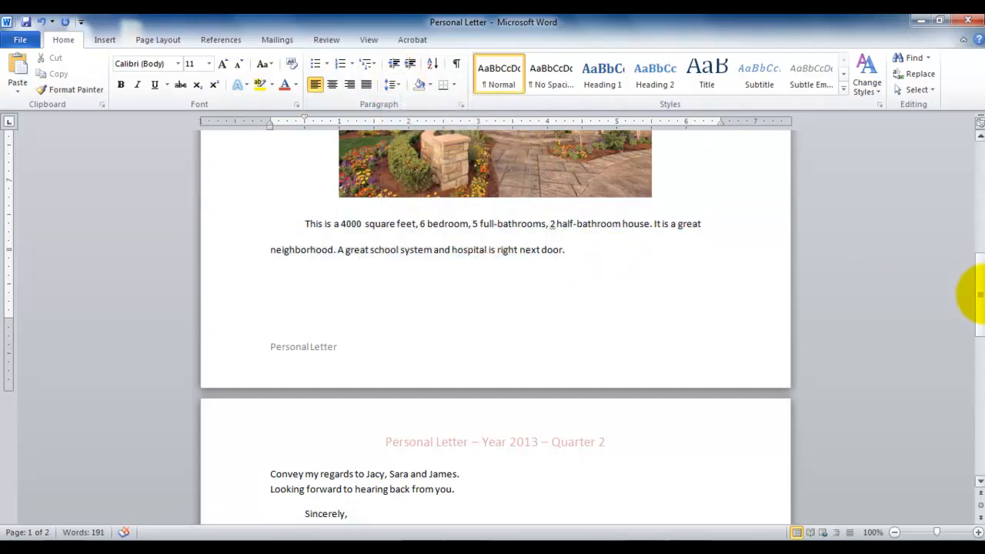
Add the sentence "This house will cost us, roughly, 300,000." at the end of the paragraph below the house photo
mouse_move(977, 305)
mouse_down()
mouse_move(981, 331)
mouse_move(973, 308)
mouse_up()
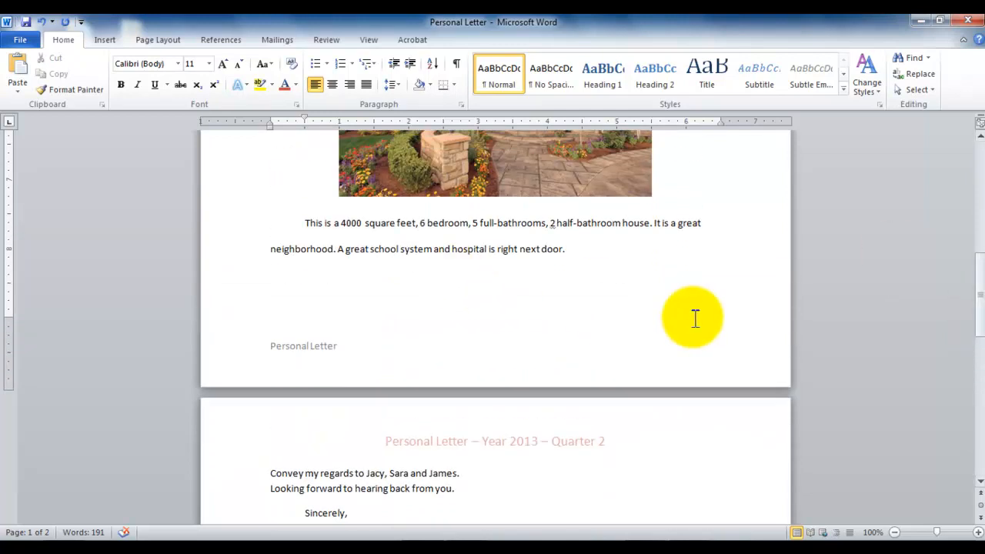
text(This house)
text( cost)
text(s r)
text(oug)
key(BackSpace)
key(BackSpace)
key(BackSpace)
key(BackSpace)
key(BackSpace)
key(BackSpace)
key(BackSpace)
key(BackSpace)
key(BackSpace)
key(BackSpace)
text(willco)
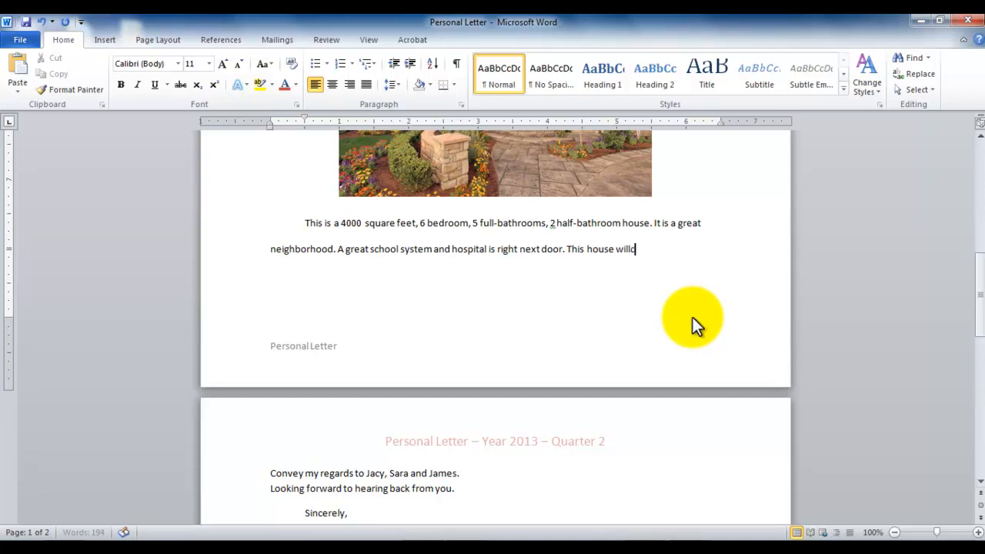
key(BackSpace)
key(BackSpace)
text(cst)
key(BackSpace)
key(BackSpace)
key(BackSpace)
text(cost us, roughly, )
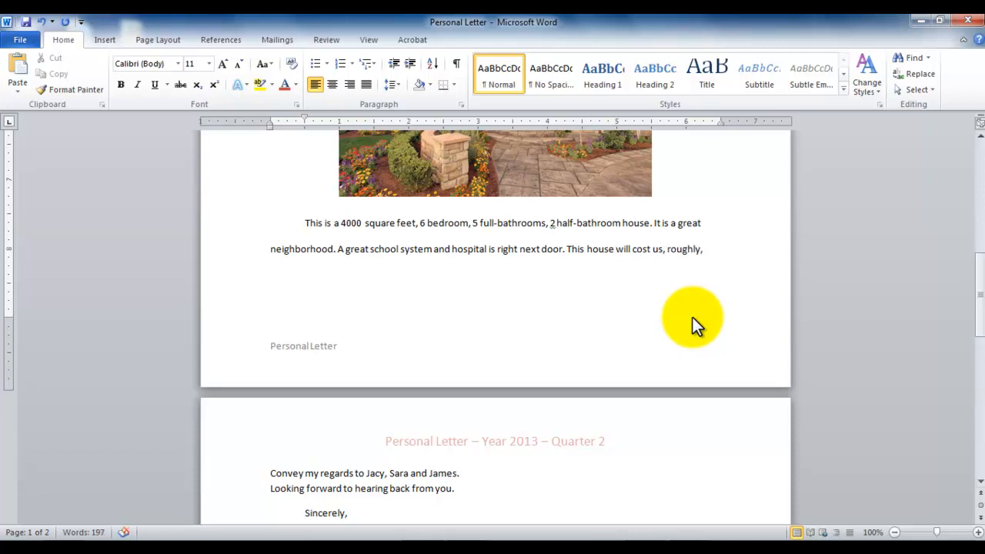
text(300,000.)
Insert a Euro sign symbol directly before the 300,000 amount in the house paragraph
click(271, 275)
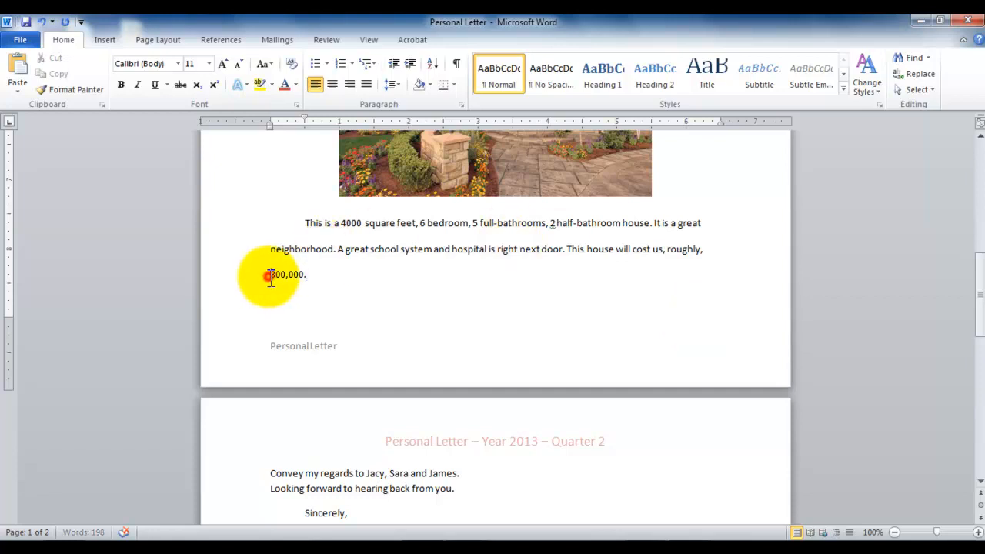
click(105, 40)
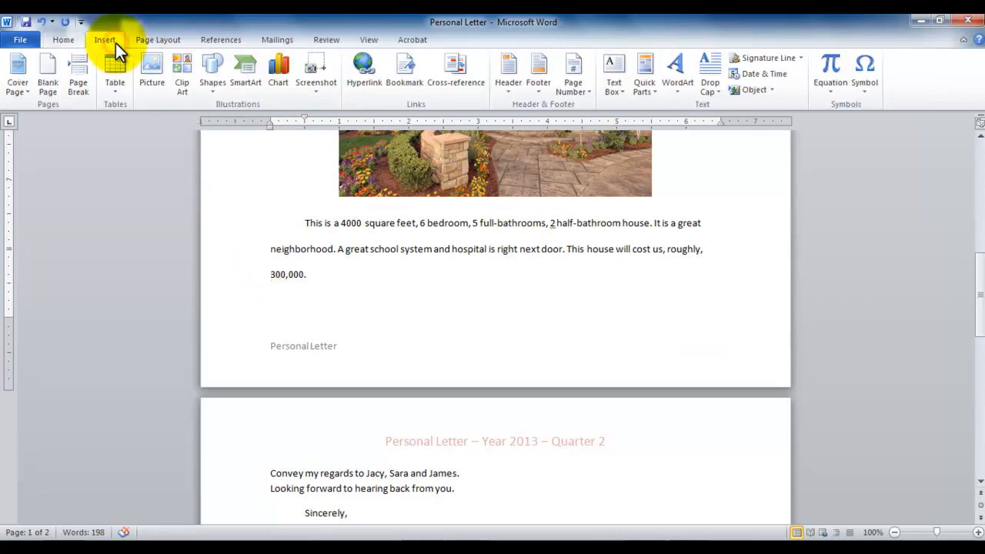
click(873, 84)
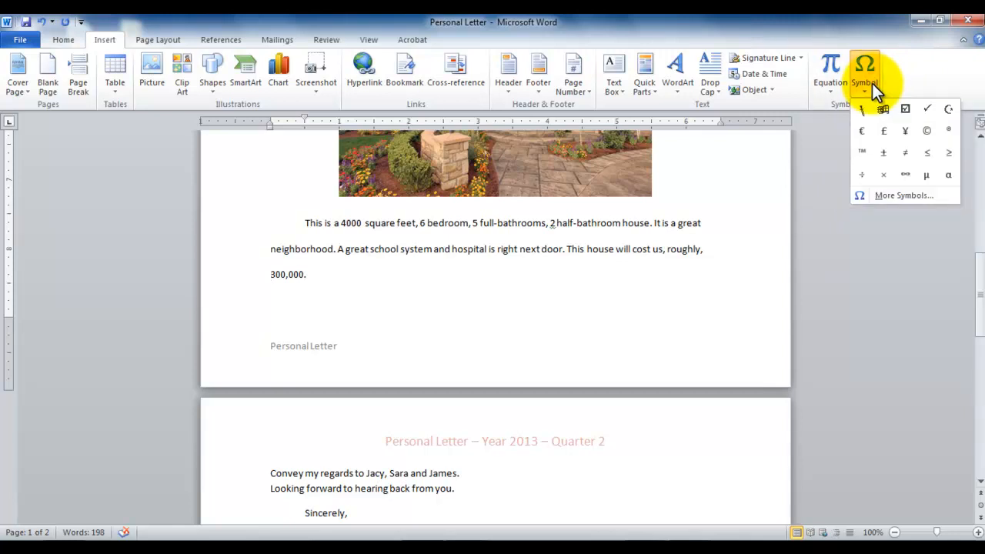
click(863, 132)
click(336, 283)
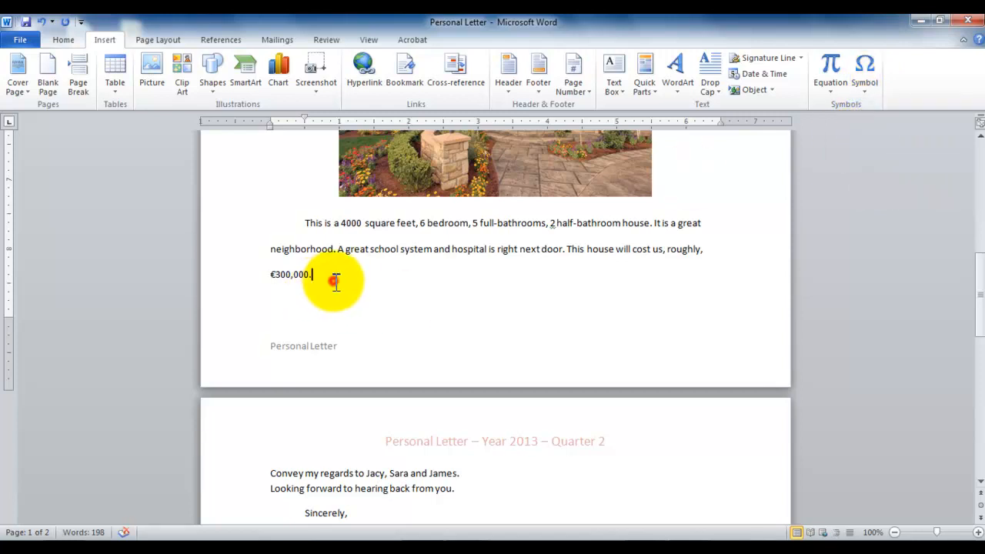
key(Left)
key(Left)
key(Left)
key(Left)
key(Left)
key(Left)
key(Left)
key(Left)
key(BackSpace)
Make the €300,000 amount at the end of the house paragraph bold with a font size of 12
click(335, 274)
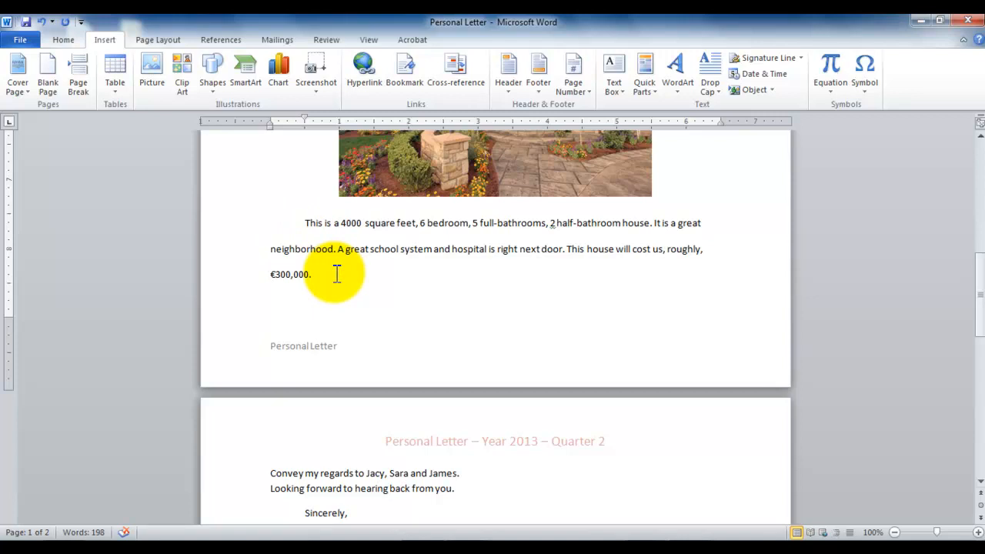
key(shift+Home)
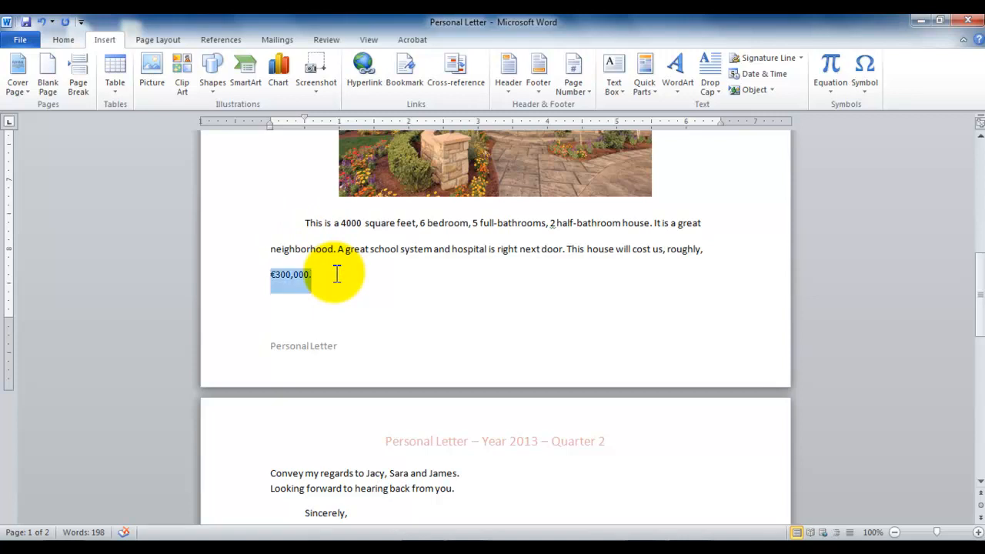
click(63, 40)
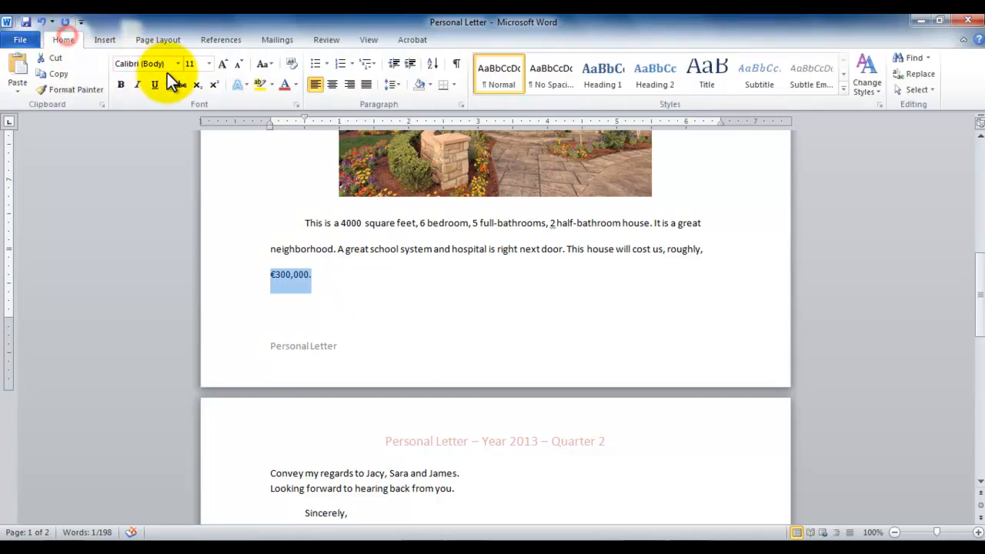
click(196, 64)
text(1)
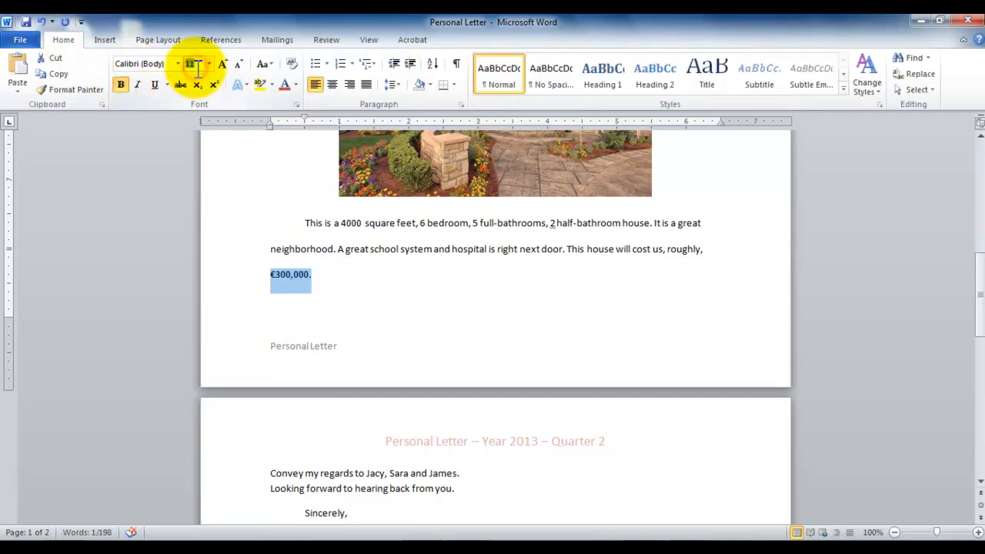
text(2)
key(Return)
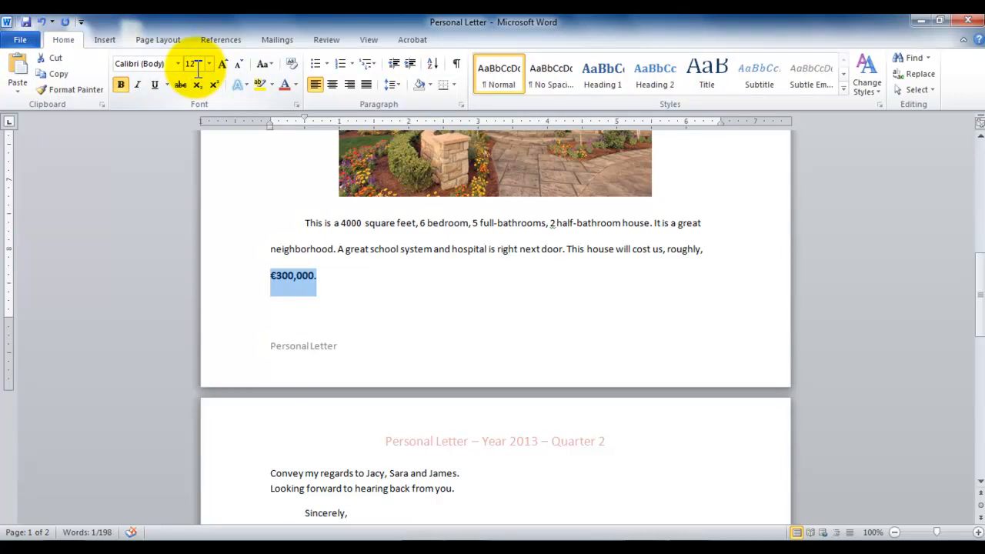
Apply a red font color to the €300,000 amount, leaving italics off
key(ctrl+i)
key(ctrl+i)
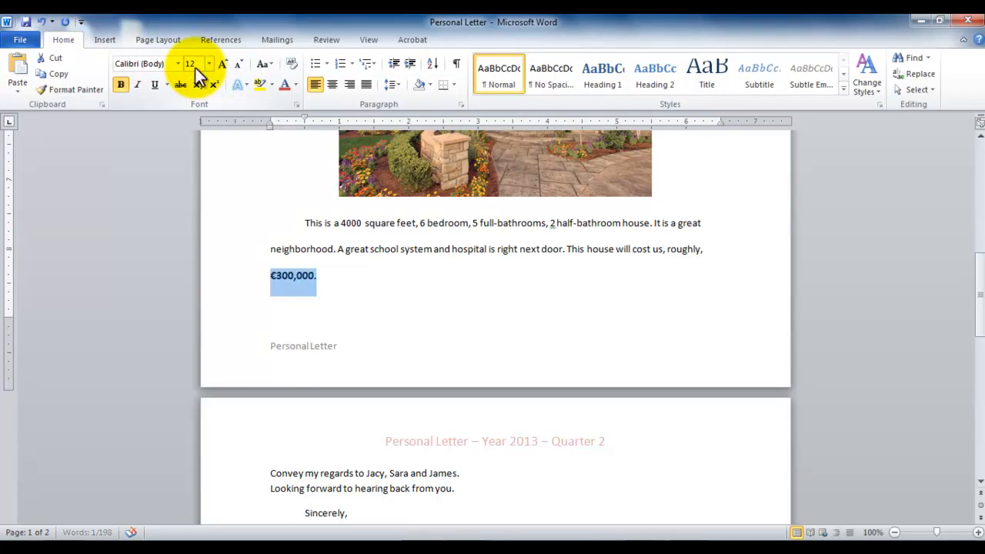
click(295, 85)
click(283, 94)
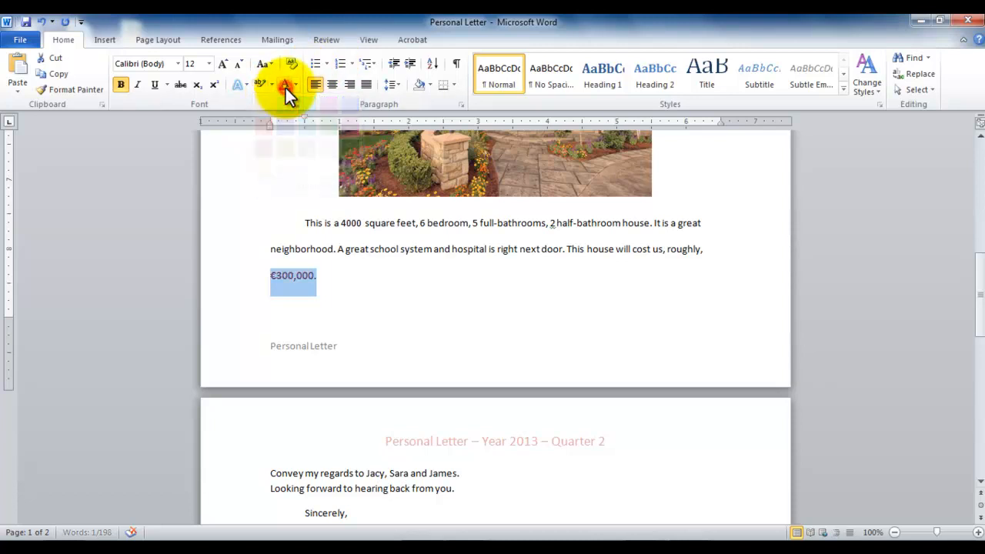
click(347, 284)
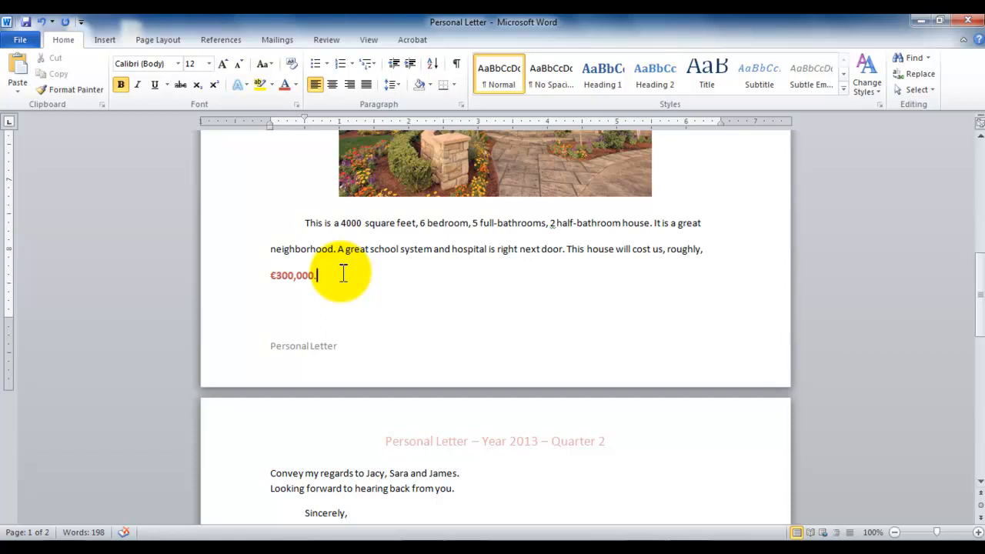
Open the letter's print preview, view its second page and return to the first
click(25, 46)
click(30, 228)
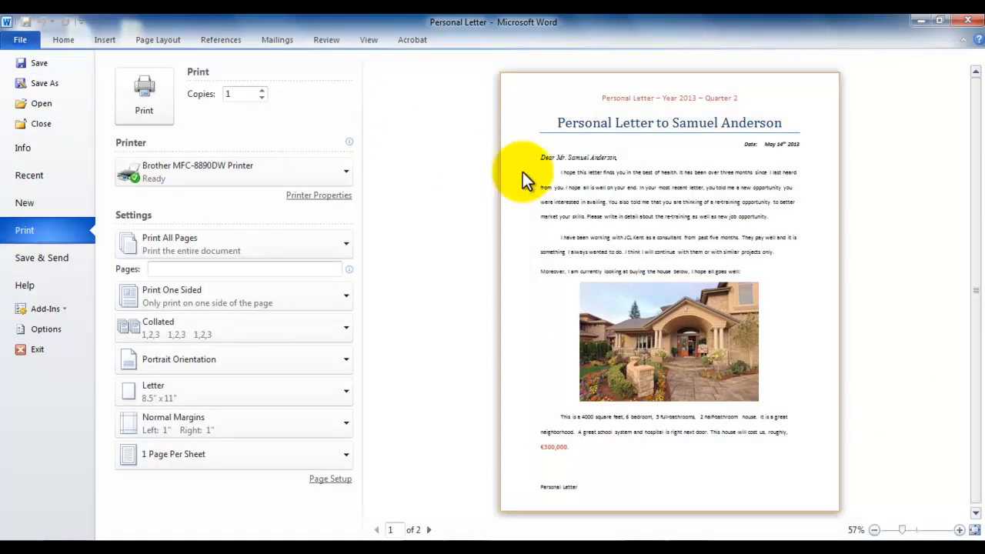
click(429, 530)
click(377, 530)
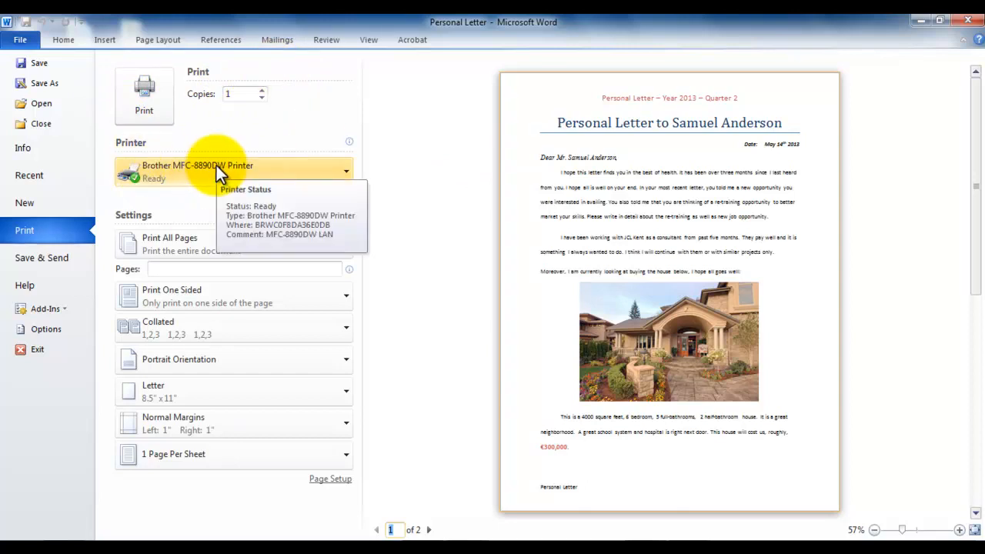
Review the available printers and the print range options without changing either setting
click(340, 164)
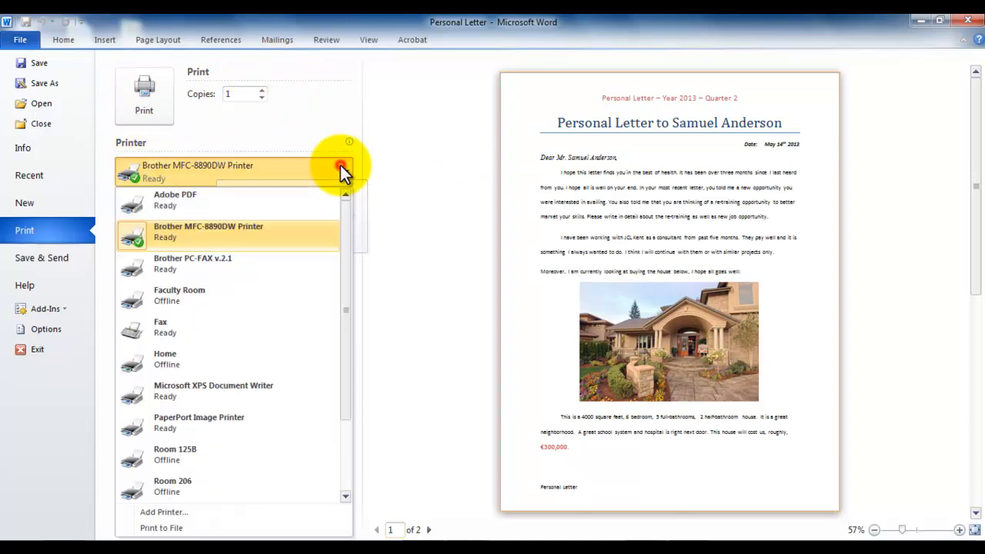
click(401, 226)
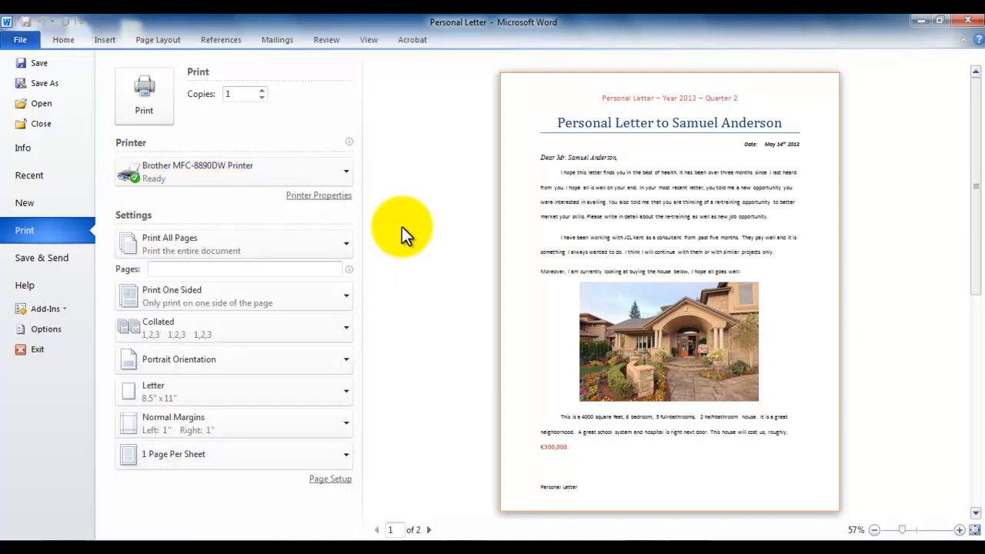
click(333, 244)
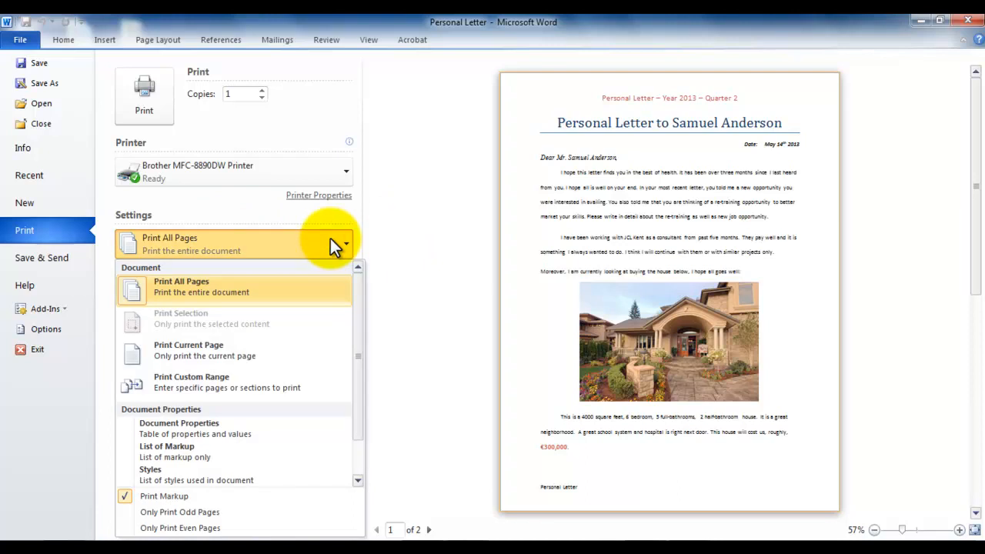
click(346, 232)
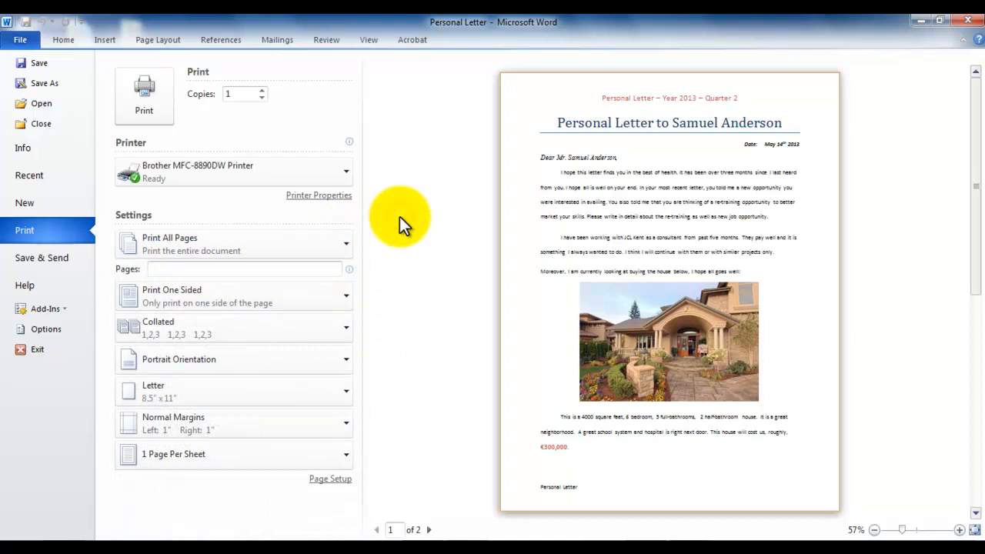
Try the custom print ranges 2 and 7, 9-14, 22, clearing each one to return to printing all pages
click(179, 269)
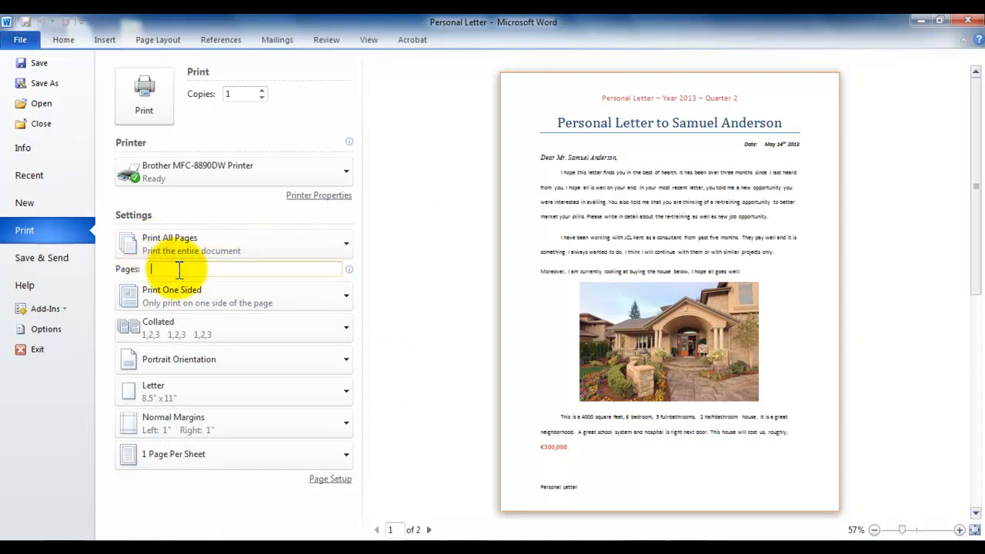
text(2)
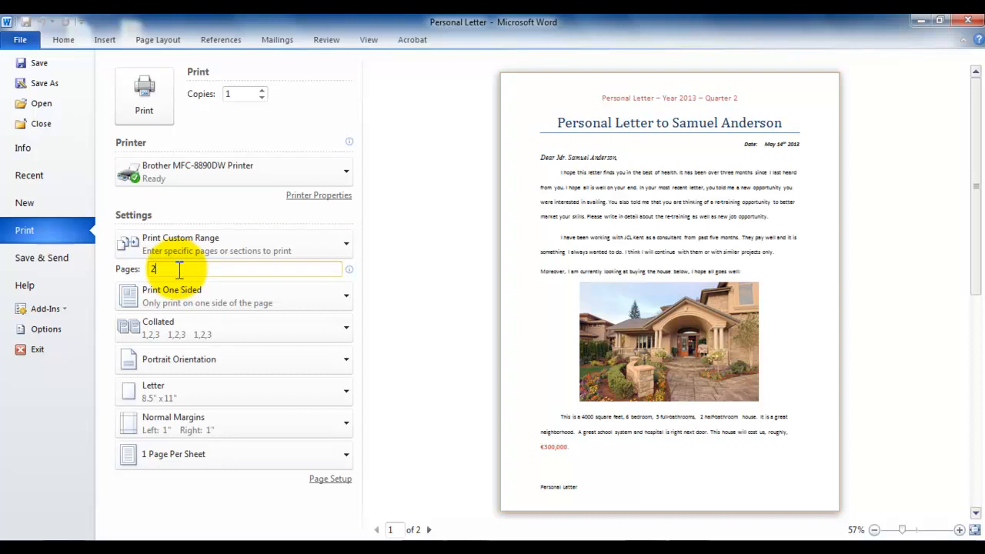
key(BackSpace)
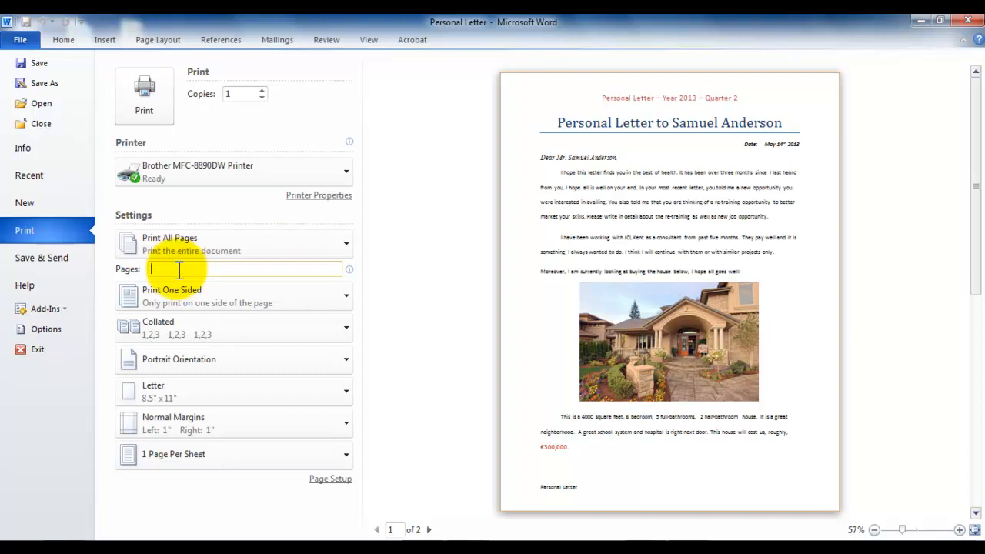
text(7, )
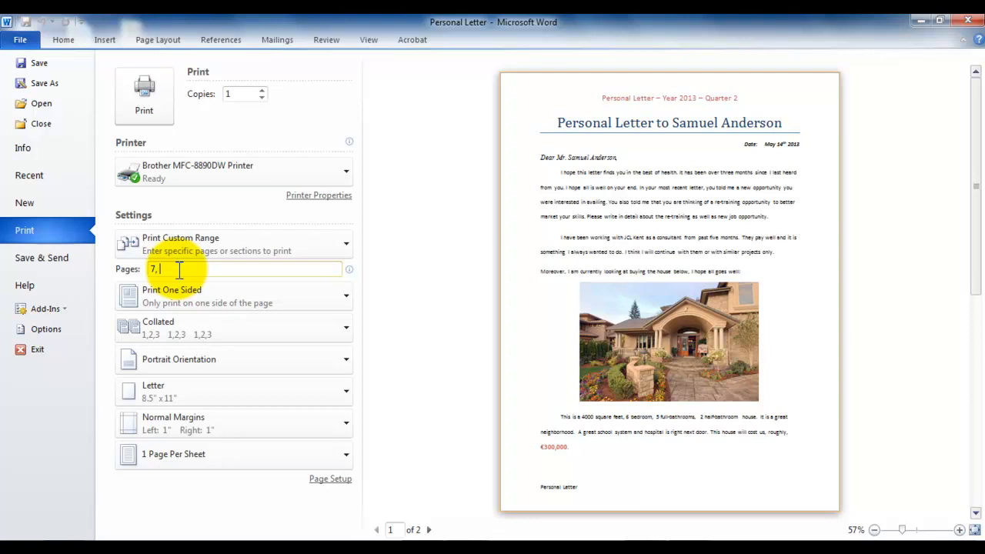
text(9-14, 22)
key(BackSpace)
key(BackSpace)
key(BackSpace)
key(BackSpace)
key(BackSpace)
key(BackSpace)
key(BackSpace)
key(BackSpace)
key(BackSpace)
key(BackSpace)
key(BackSpace)
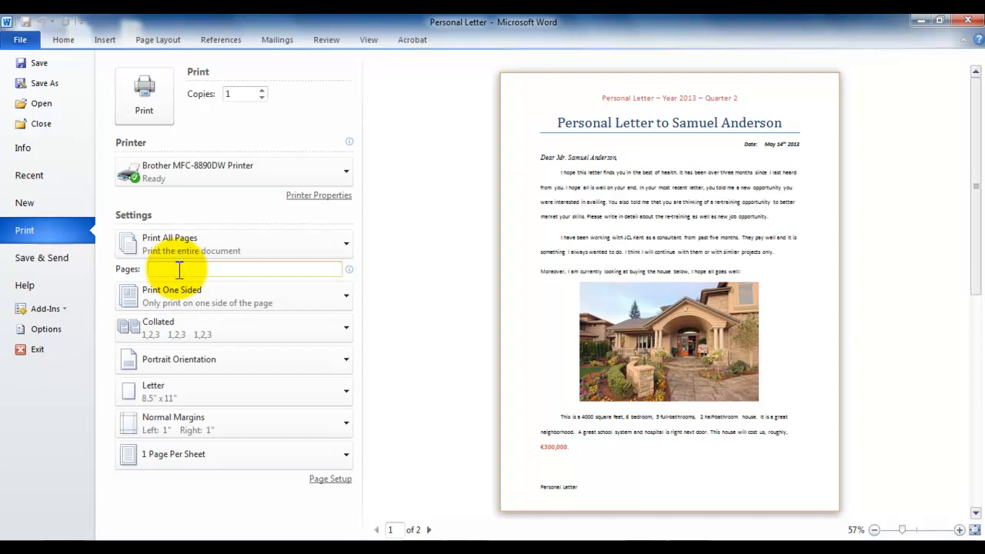
Review the one-sided and two-sided printing options, then try landscape orientation and restore portrait
click(344, 293)
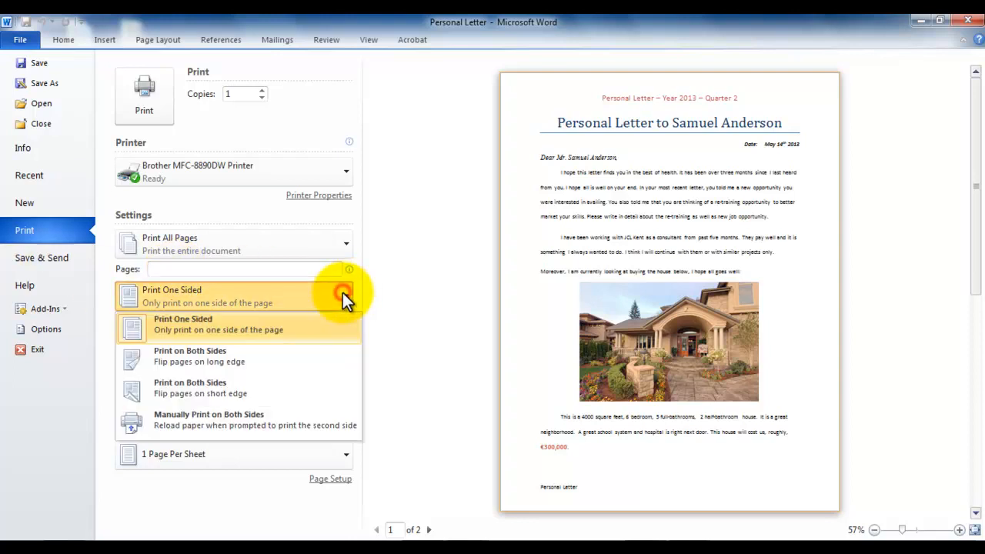
click(382, 300)
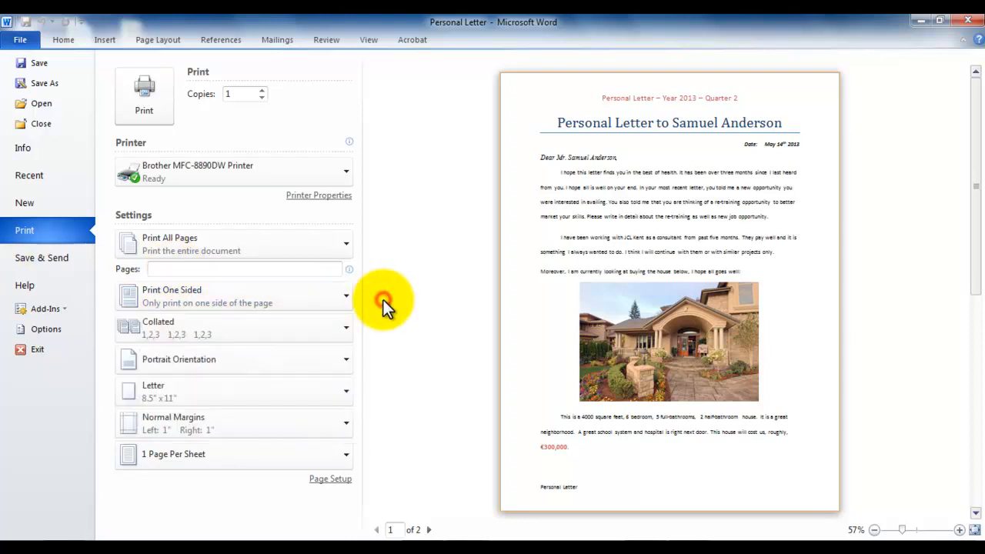
click(318, 358)
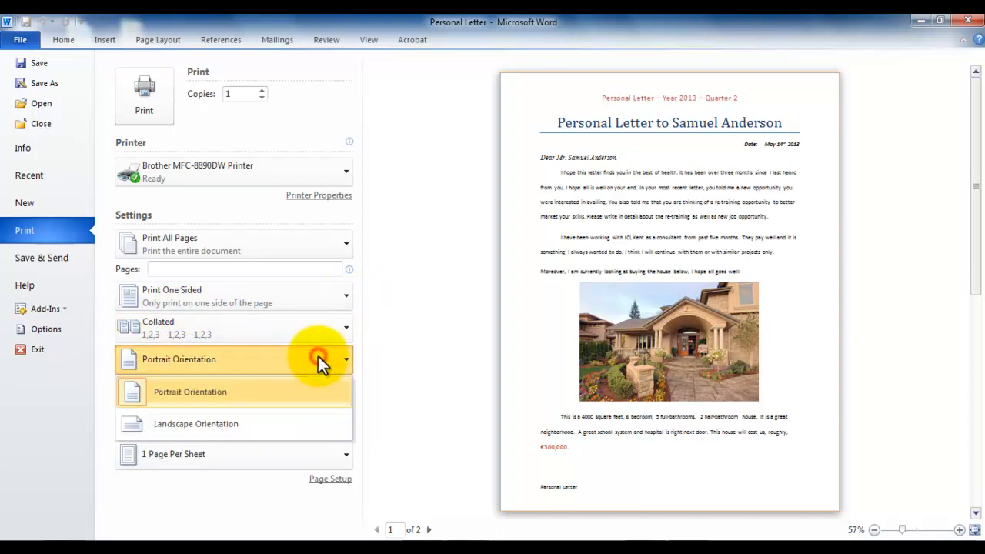
click(276, 430)
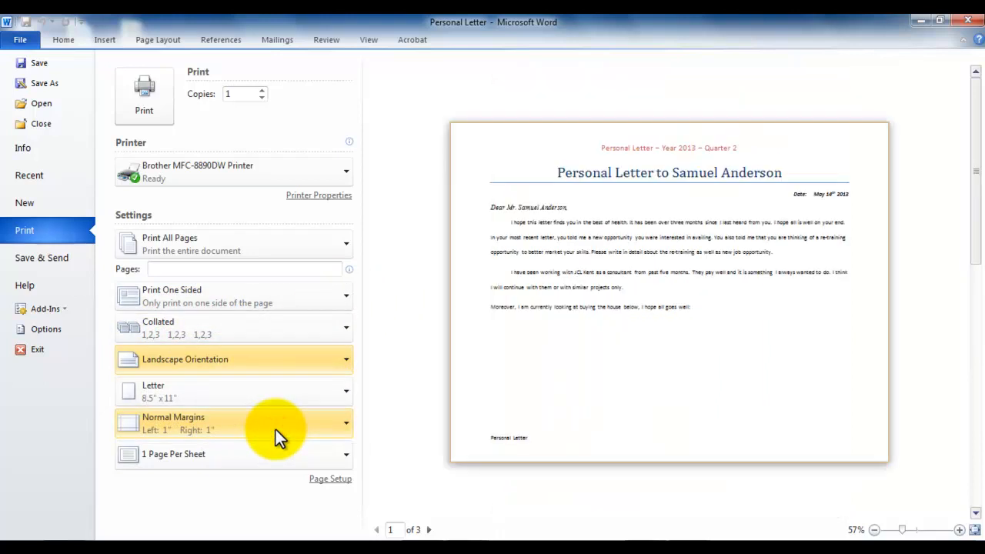
click(259, 357)
click(204, 394)
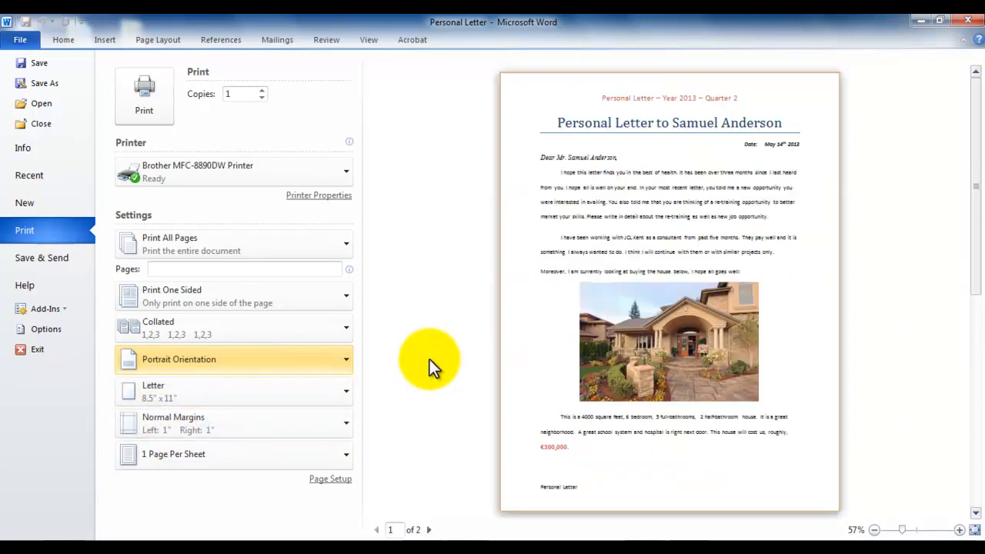
Review the paper sizes, then try 2 pages per sheet and restore 1 page per sheet
click(340, 390)
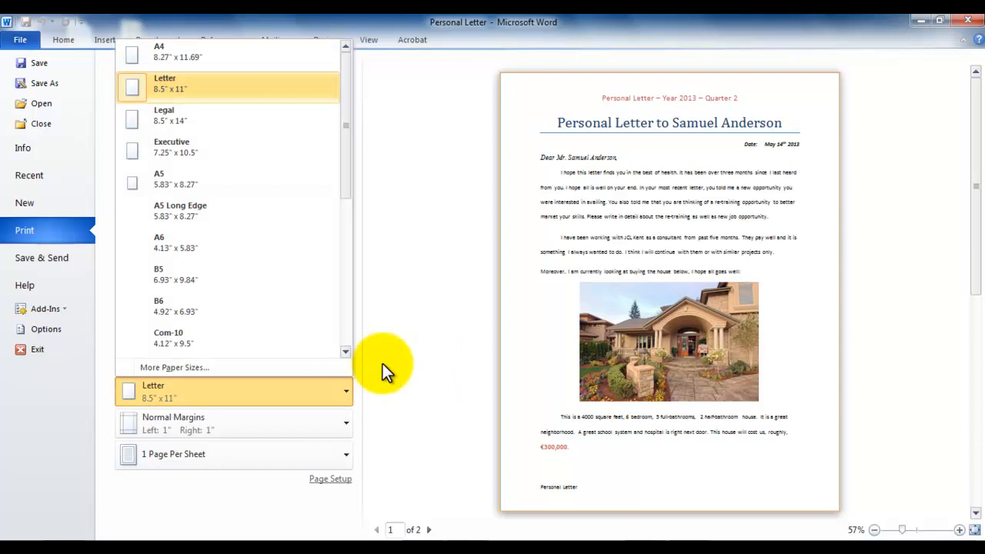
click(453, 332)
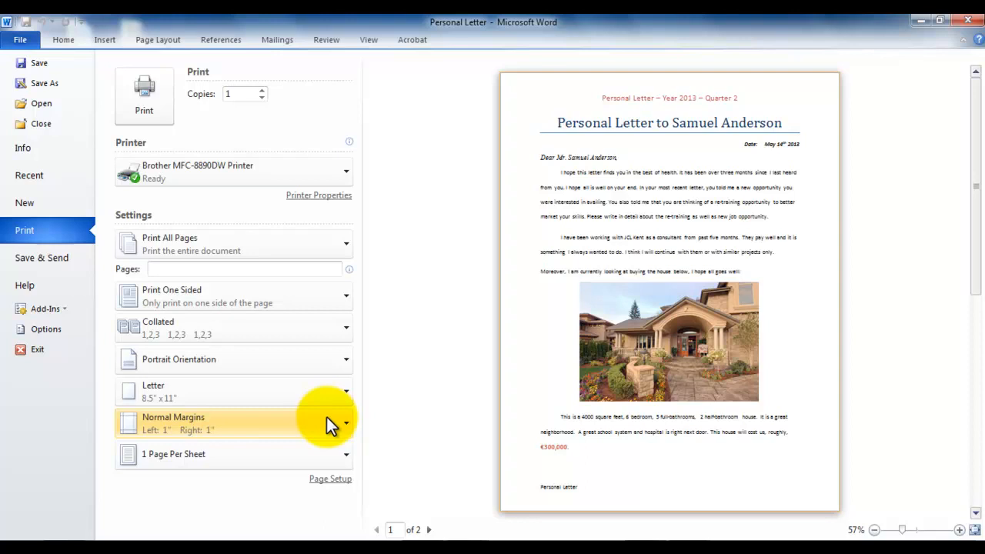
click(346, 453)
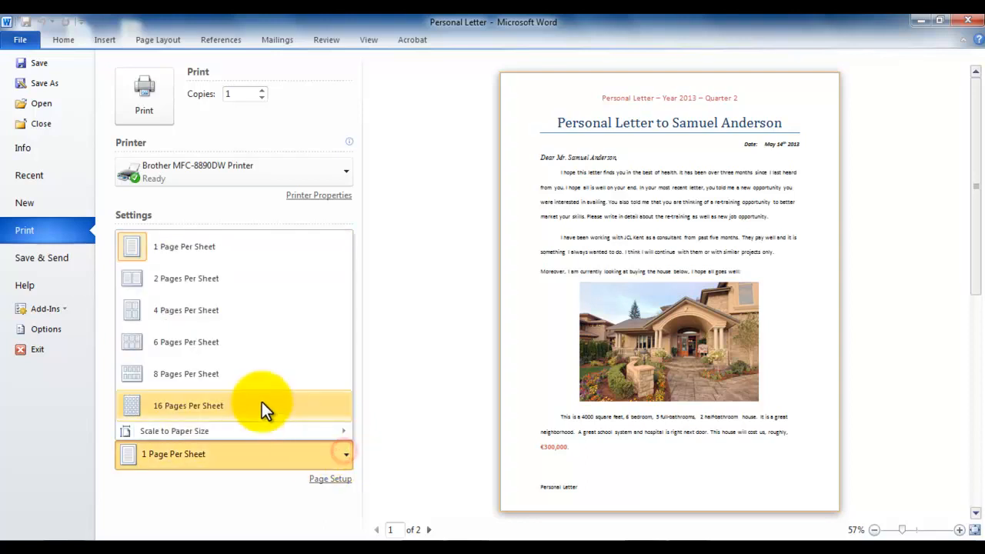
click(254, 290)
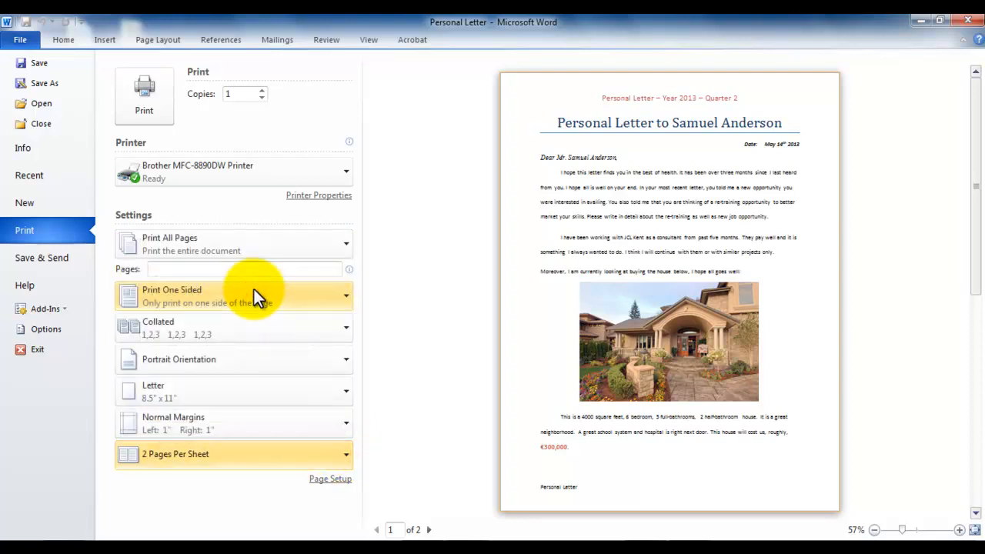
click(258, 454)
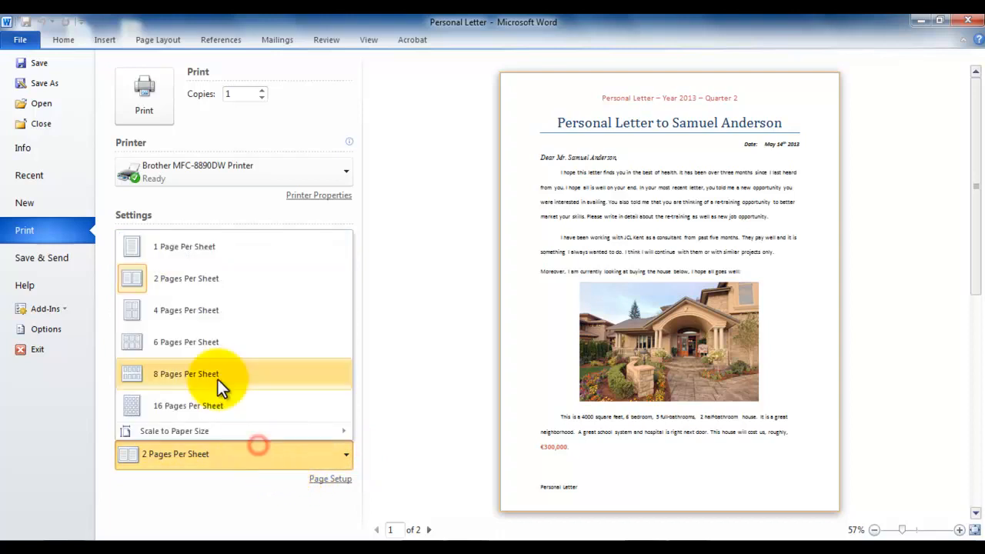
click(207, 253)
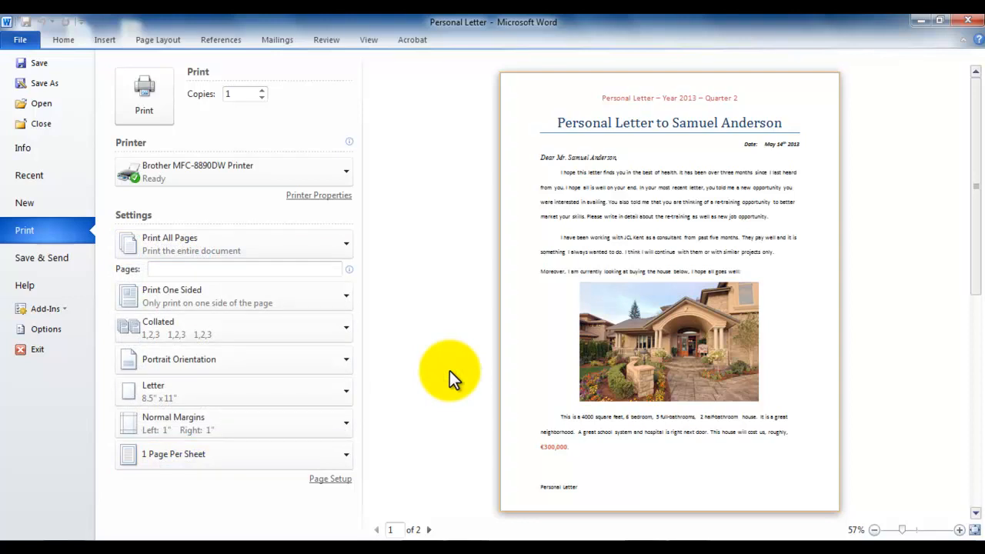
Leave the print preview and add the line "Our current home front yard" above the regards sentence on page 2, followed by a blank line
key(Escape)
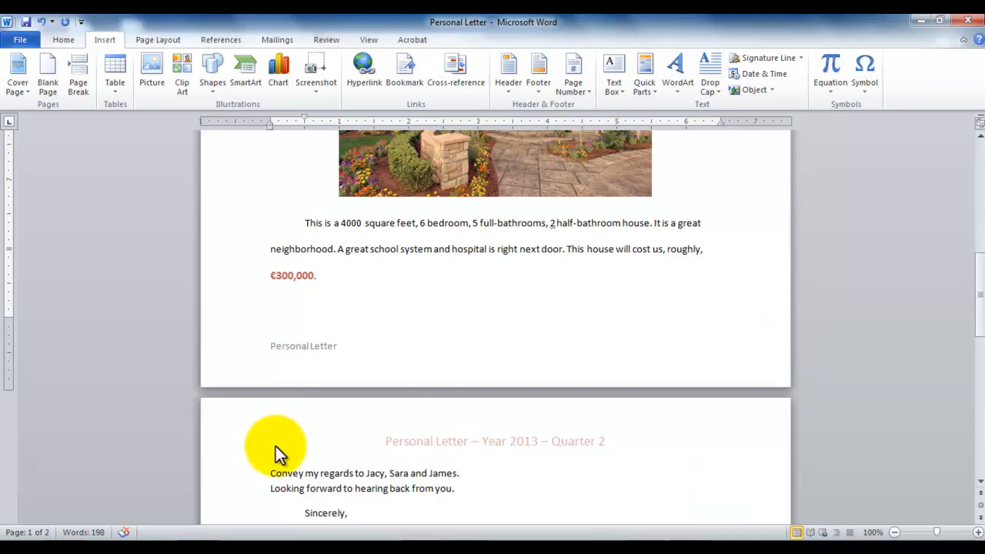
click(268, 472)
key(Return)
key(Return)
text(Our current home front yard)
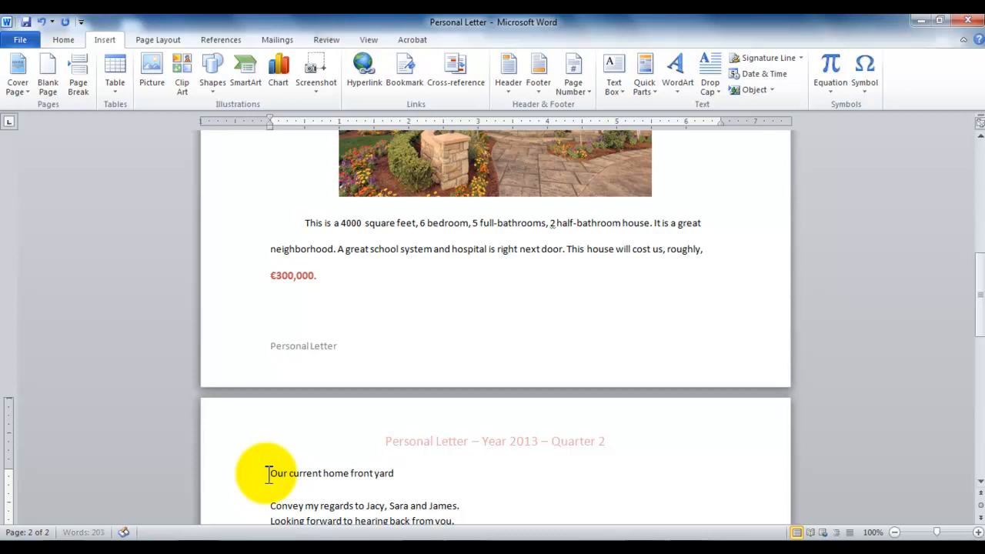